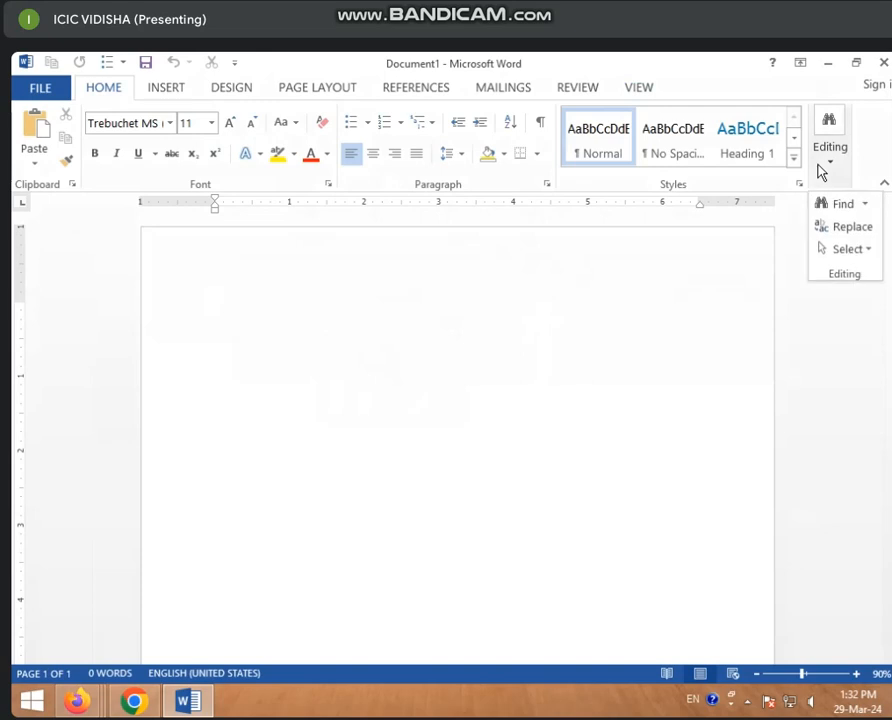
# Step: Open Advanced Find, view the Go To options, and close the Find and Replace dialog
pyautogui.click(864, 206)
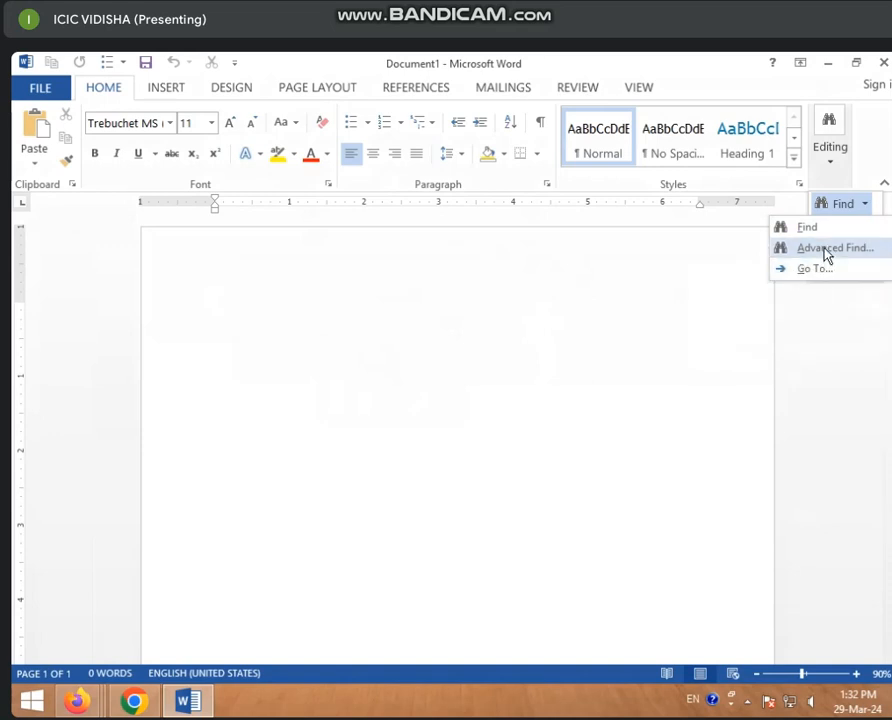
pyautogui.click(826, 255)
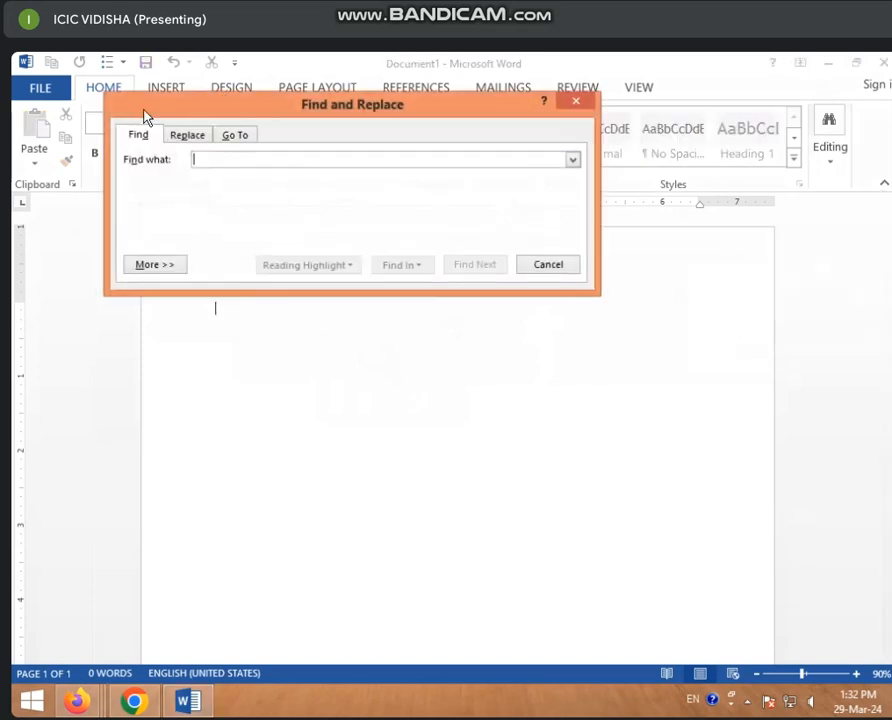
pyautogui.click(235, 135)
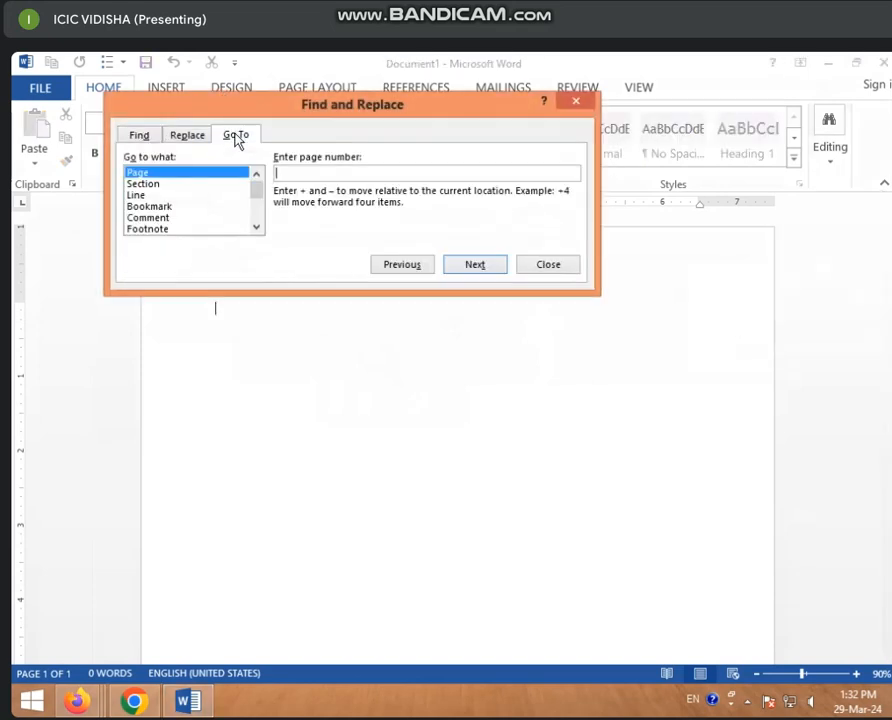
pyautogui.click(548, 264)
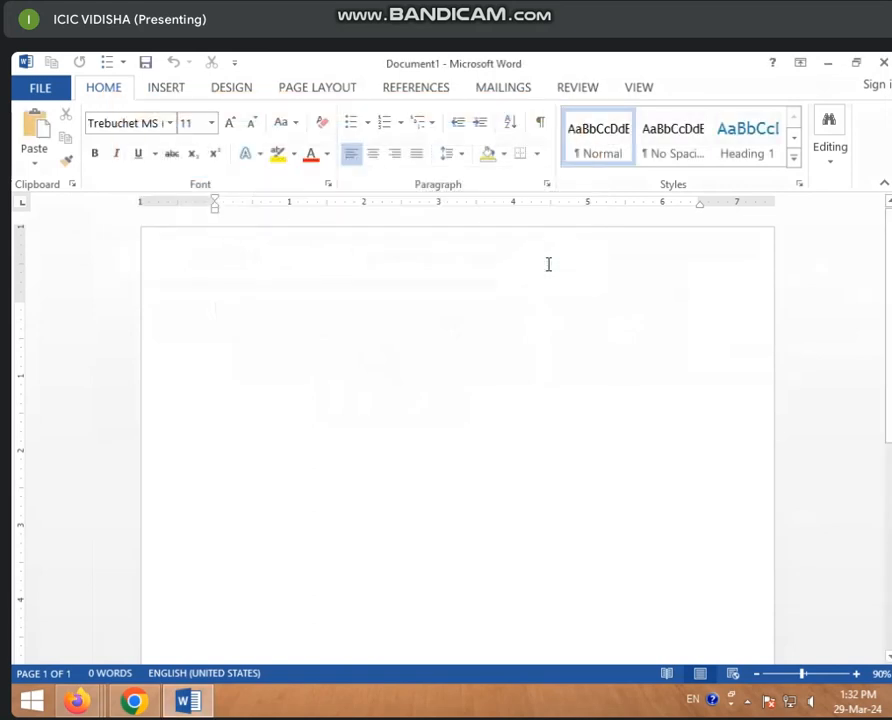
# Step: Generate sample paragraphs in the blank document with the formula =RAND()
pyautogui.write('=RA')
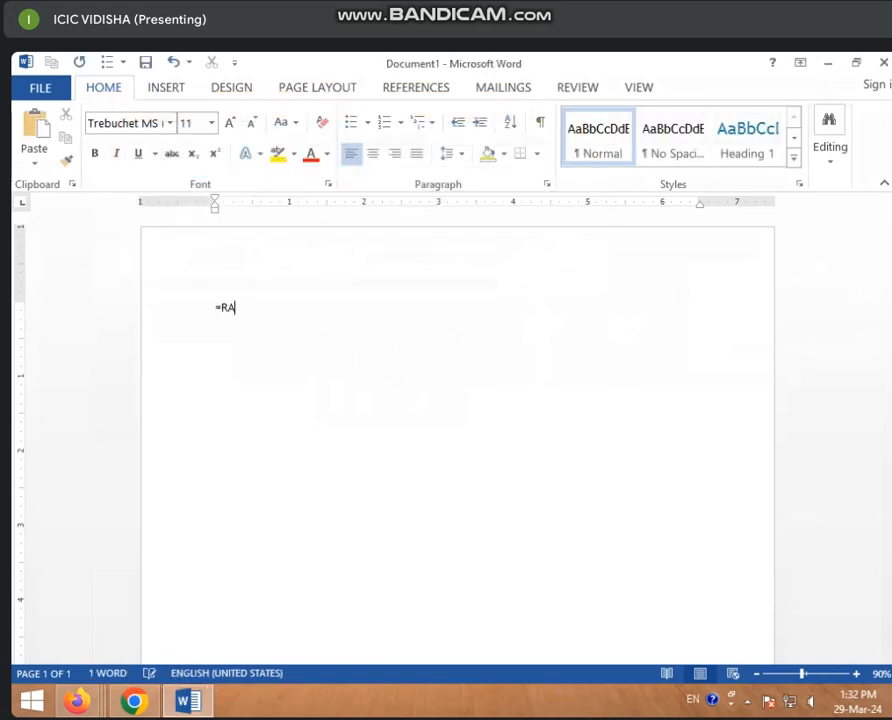
pyautogui.write('ND()')
pyautogui.press('Return')
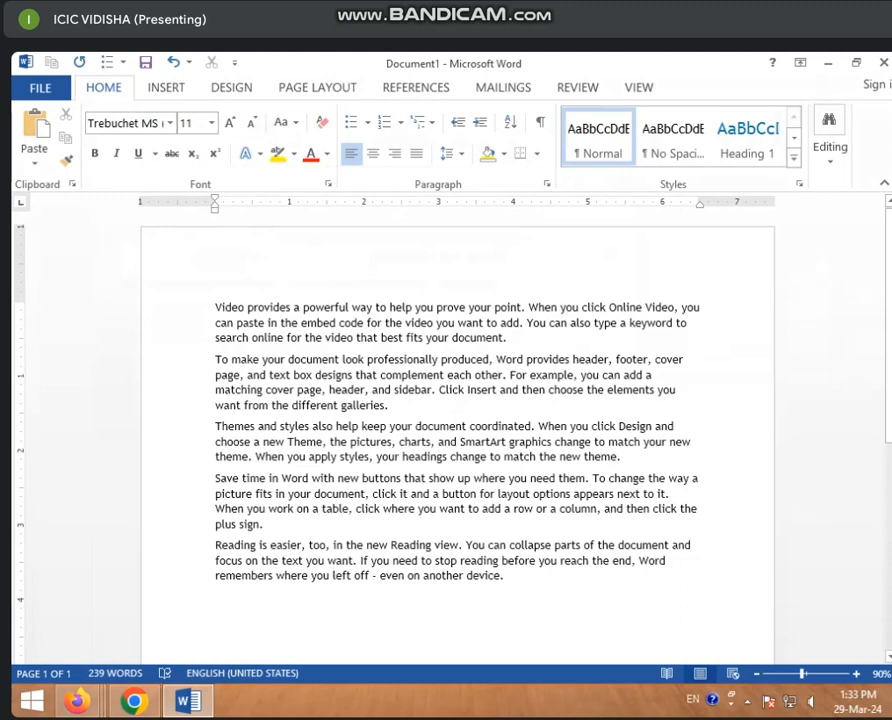
# Step: Copy all the sample text and paste it repeatedly until the document fills six pages
pyautogui.hotkey('ctrl', 'a')
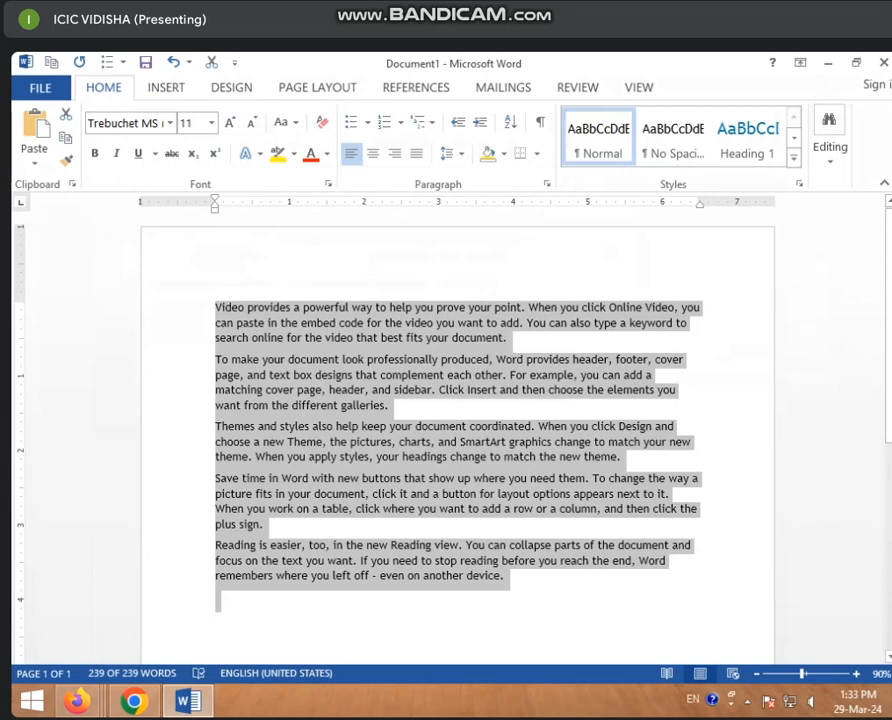
pyautogui.write('Video provides a powerful way to help you prove your point. When you click Online Video, you can paste in the embed code for the video you want to add. You can also type a keyword to search online for the video that best fits your document. To make your document look professionally produced, Word provides header, footer, cover page, and text box designs that complement each other. For example, you can add a matching cover page, header, and sidebar. Click Insert and then choose the elements you want from the different galleries. Themes and styles also help keep your document coordinated. When you click Design and choose a new Theme, the pictures, charts, and SmartArt graphics change to match your new theme. When you apply styles, your headings change to match the new theme. Save time in Word with new buttons that show up where you need them. To change the way a picture fits in your document, click it and a button for layout options appears next to it. When you work on a table, click where you want to add a row or a column, and then click the plus sign. Reading is easier, too, in the new Reading view. You can collapse parts of the document and focus on the text you want. If you need to stop reading before you reach the end, Word remembers where you left off - even on another device.')
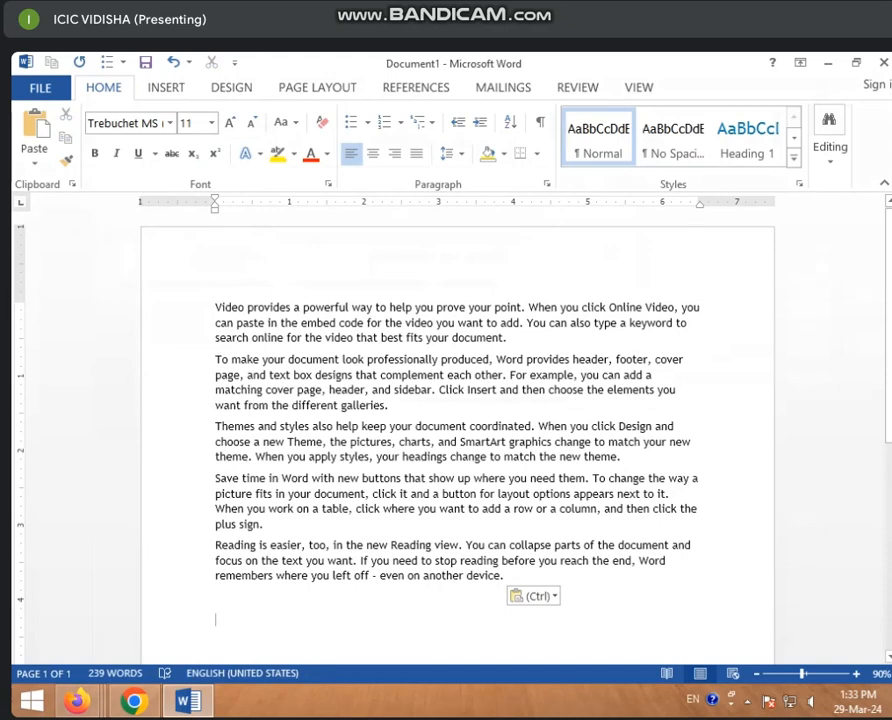
pyautogui.write('Video provides a powerful way to help you prove your point. When you click Online Video, you can paste in the embed code for the video you want to add. You can also type a keyword to search online for the video that best fits your document. To make your document look professionally produced, Word provides header, footer, cover page, and text box designs that complement each other. For example, you can add a matching cover page, header, and sidebar. Click Insert and then choose the elements you want from the different galleries. Themes and styles also help keep your document coordinated. When you click Design and choose a new Theme, the pictures, charts, and SmartArt graphics change to match your new theme. When you apply styles, your headings change to match the new theme. Save time in Word with new buttons that show up where you need them. To change the way a picture fits in your document, click it and a button for layout options appears next to it. When you work on a table, click where you want to add a row or a column, and then click the plus sign. Reading is easier, too, in the new Reading view. You can collapse parts of the document and focus on the text you want. If you need to stop reading before you reach the end, Word remembers where you left off - even on another device.')
pyautogui.hotkey('ctrl', 'v')
pyautogui.hotkey('ctrl', 'v')
pyautogui.hotkey('ctrl', 'v')
pyautogui.hotkey('ctrl', 'v')
pyautogui.hotkey('ctrl', 'v')
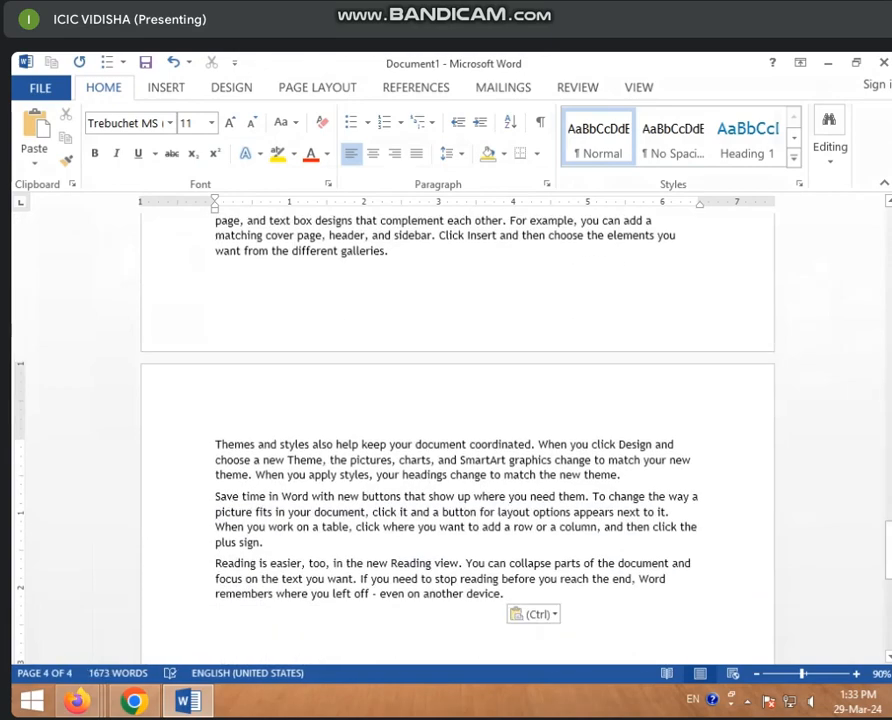
pyautogui.hotkey('ctrl', 'v')
pyautogui.hotkey('ctrl', 'v')
pyautogui.hotkey('ctrl', 'v')
pyautogui.hotkey('ctrl', 'v')
pyautogui.hotkey('ctrl', 'v')
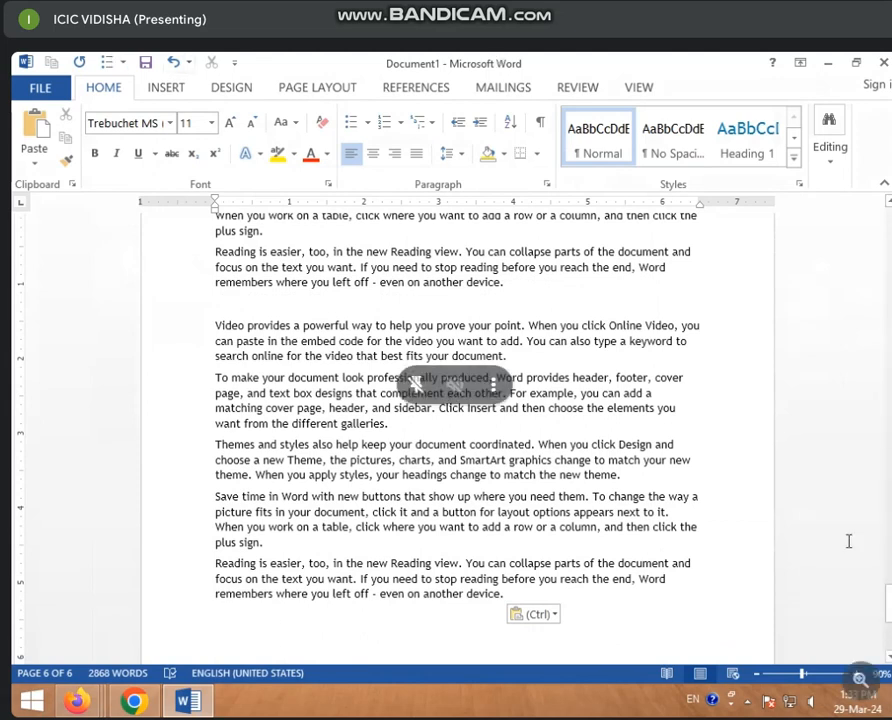
# Step: Open the Go To dialog, look over its Find and Replace options, and return to Go To
pyautogui.click(840, 148)
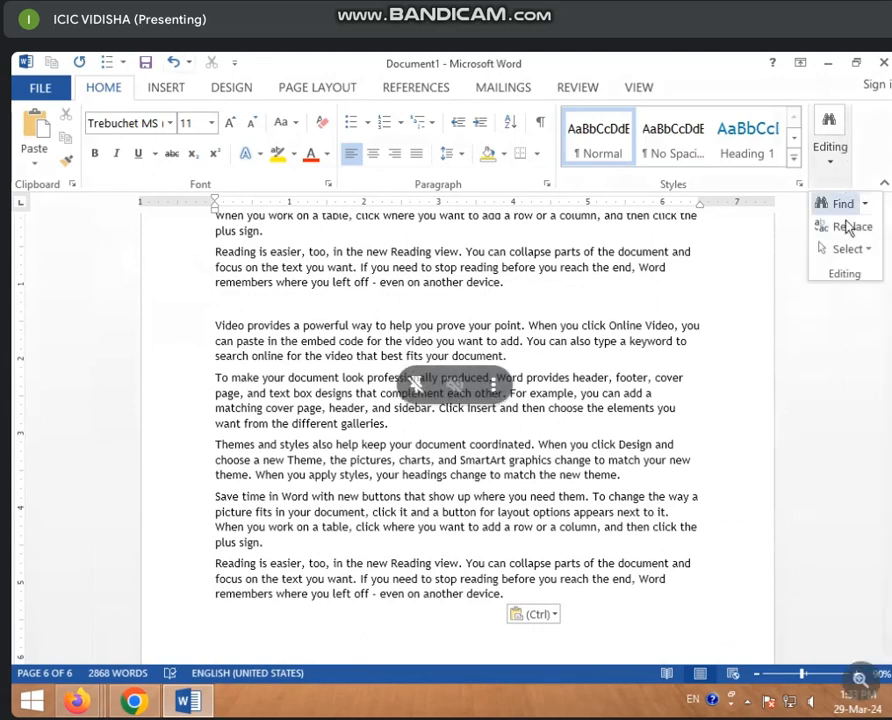
pyautogui.click(866, 204)
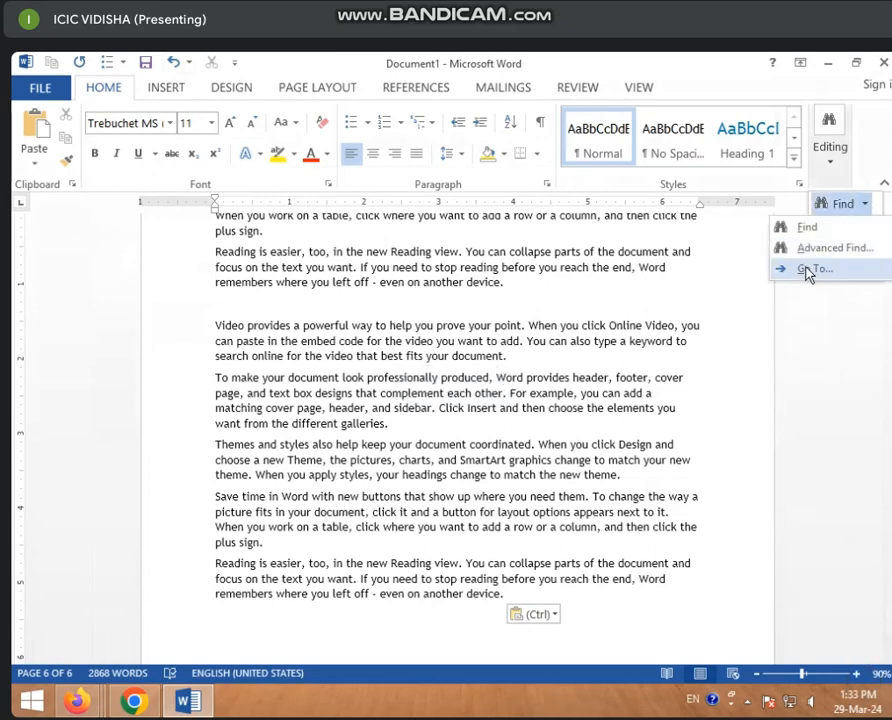
pyautogui.click(756, 272)
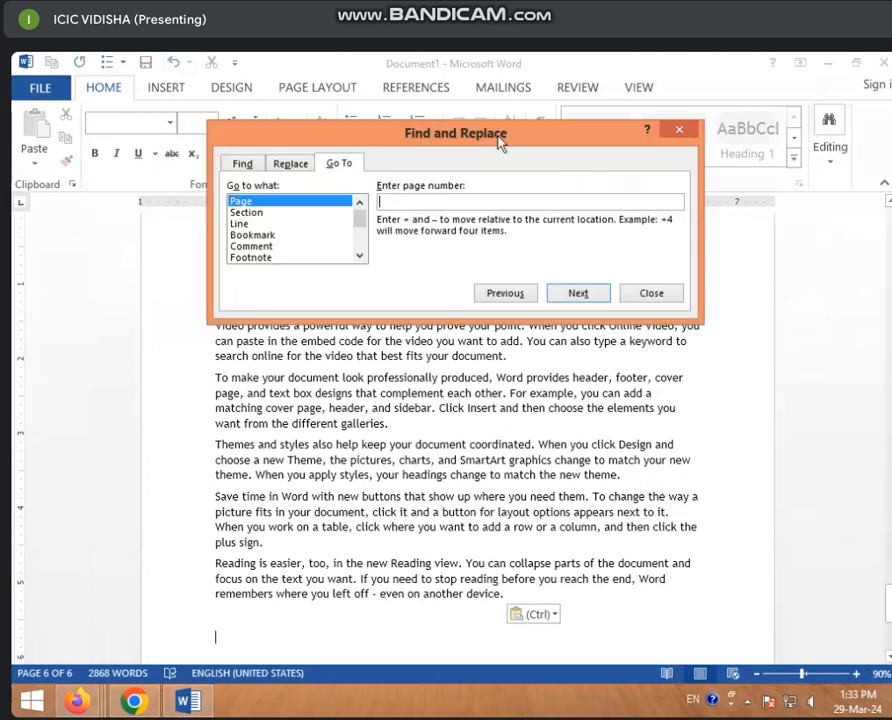
pyautogui.click(289, 164)
pyautogui.click(241, 164)
pyautogui.click(290, 165)
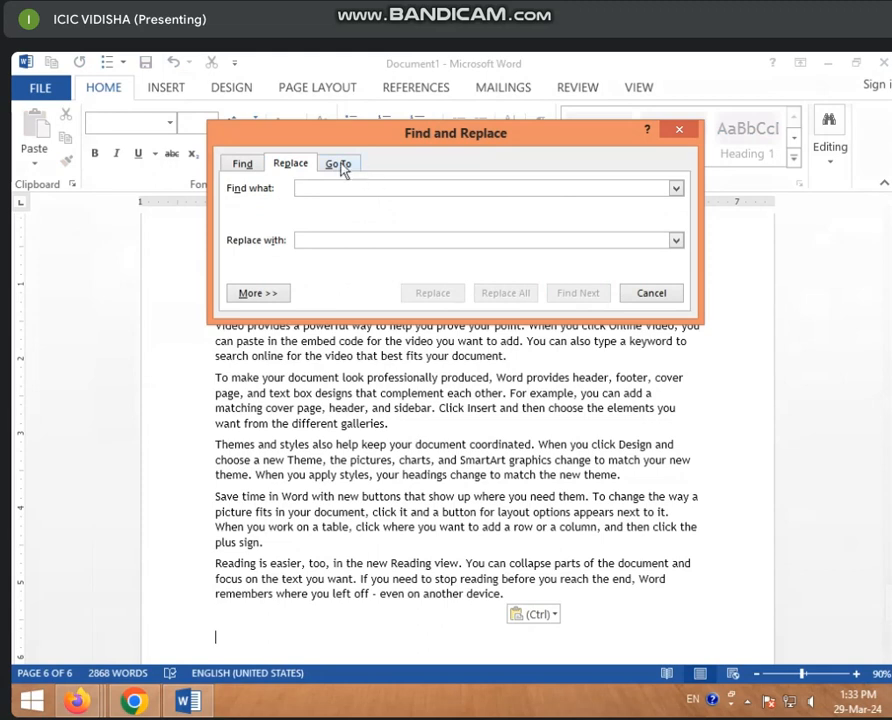
pyautogui.click(342, 166)
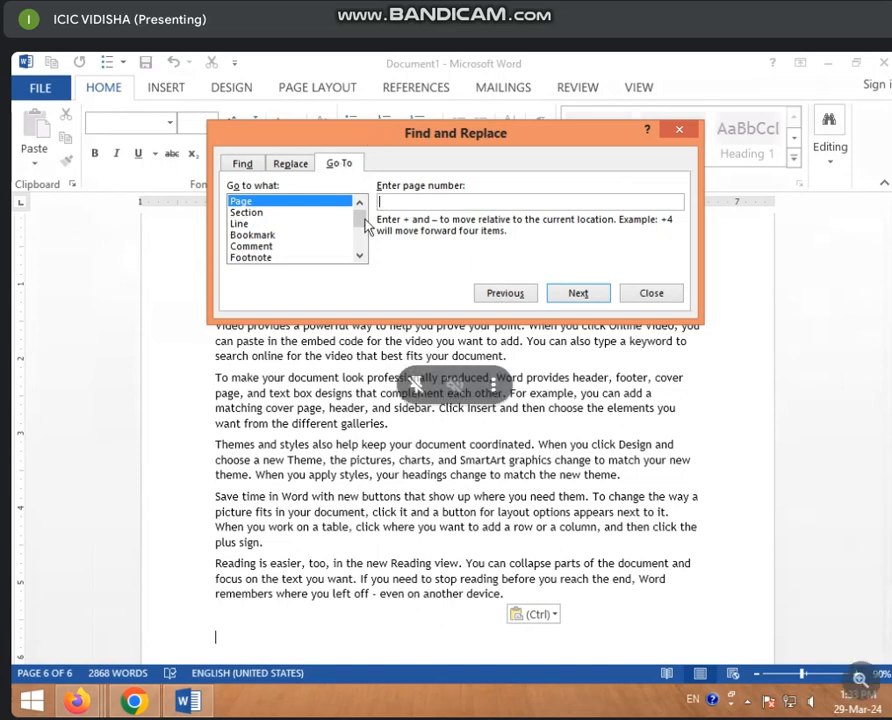
# Step: Examine the available Go To targets, from Section, Line, Bookmark, Comment and Footnote to Heading
pyautogui.click(246, 212)
pyautogui.click(244, 224)
pyautogui.click(244, 234)
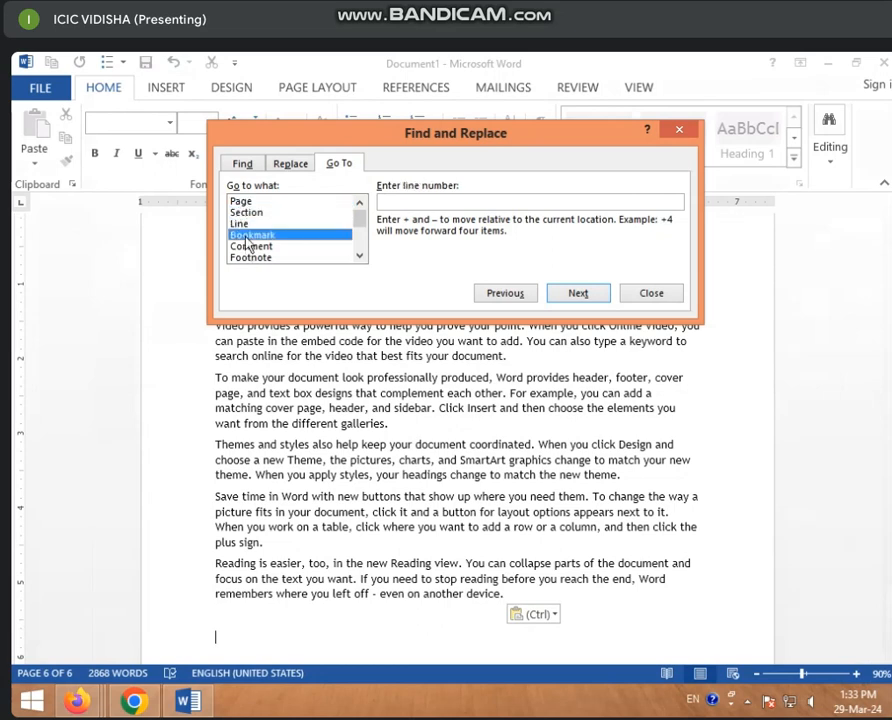
pyautogui.click(250, 246)
pyautogui.click(250, 257)
pyautogui.scroll(-3, 310, 250)
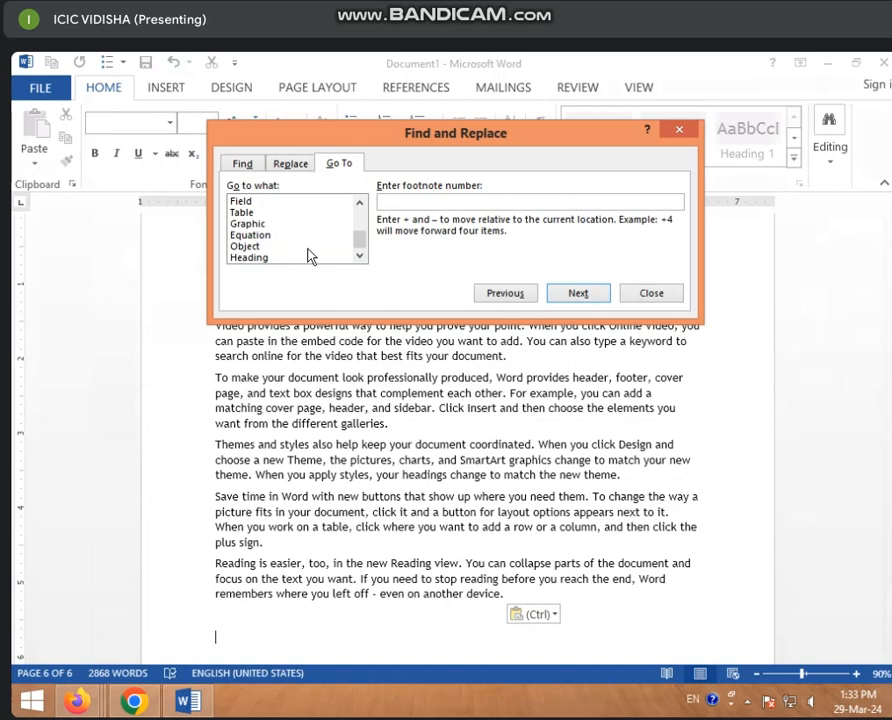
pyautogui.scroll(3, 310, 256)
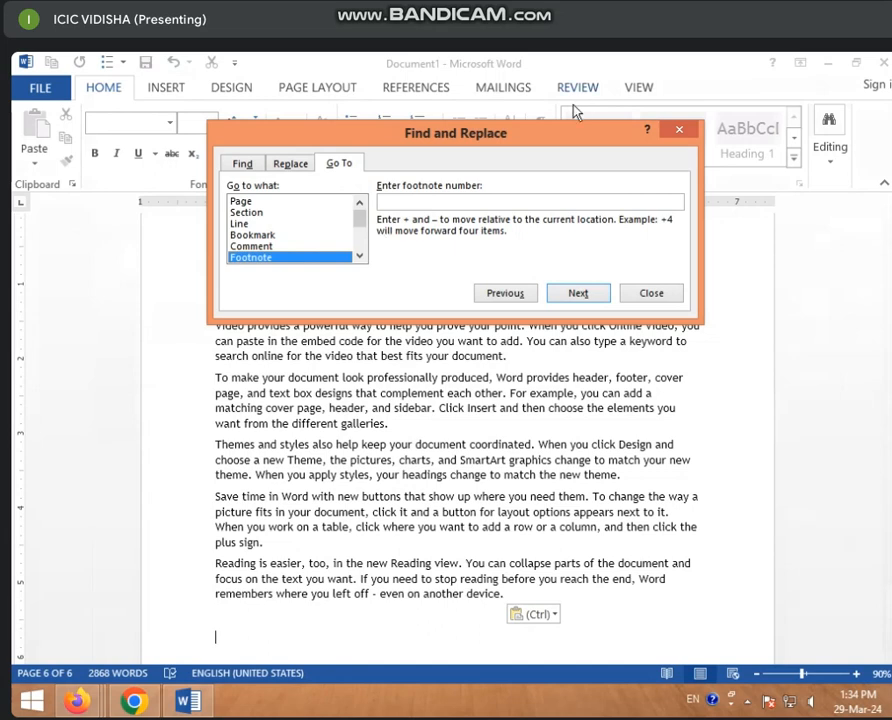
# Step: Use Go To with Page as the target to jump to page 5, followed by page 2
pyautogui.click(256, 203)
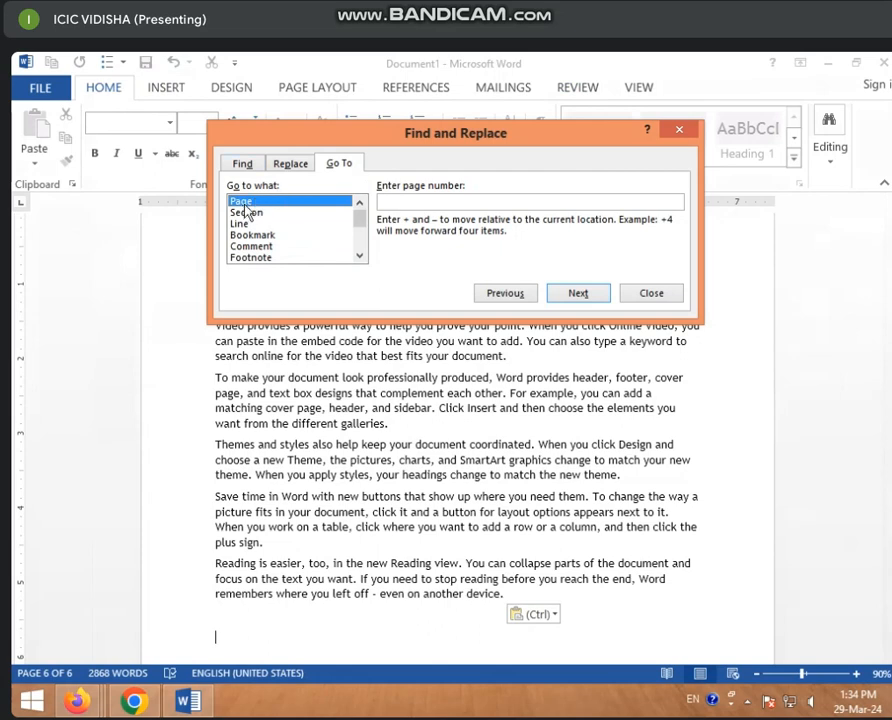
pyautogui.click(406, 203)
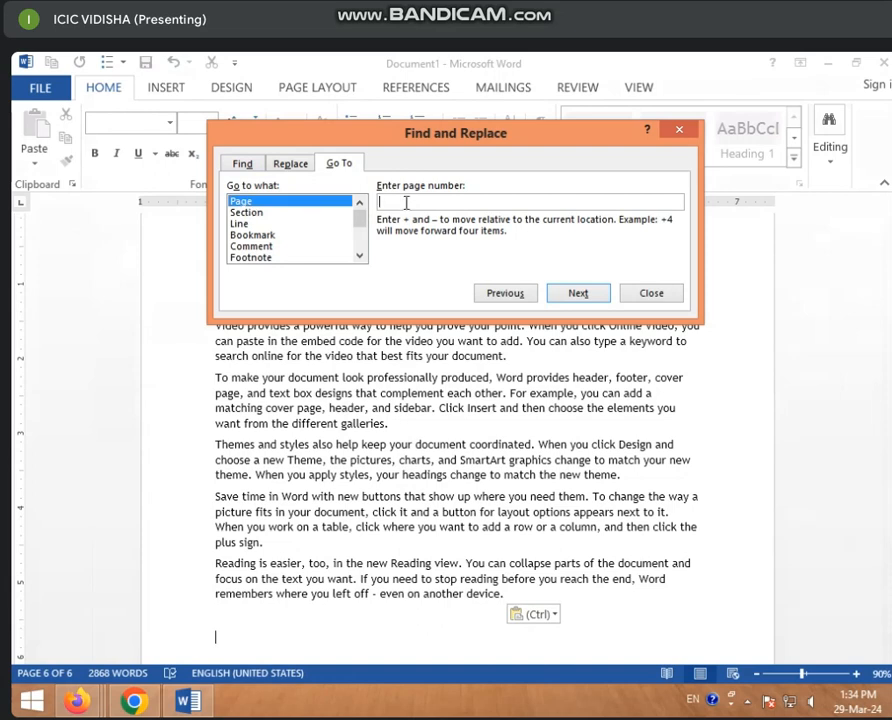
pyautogui.write('5')
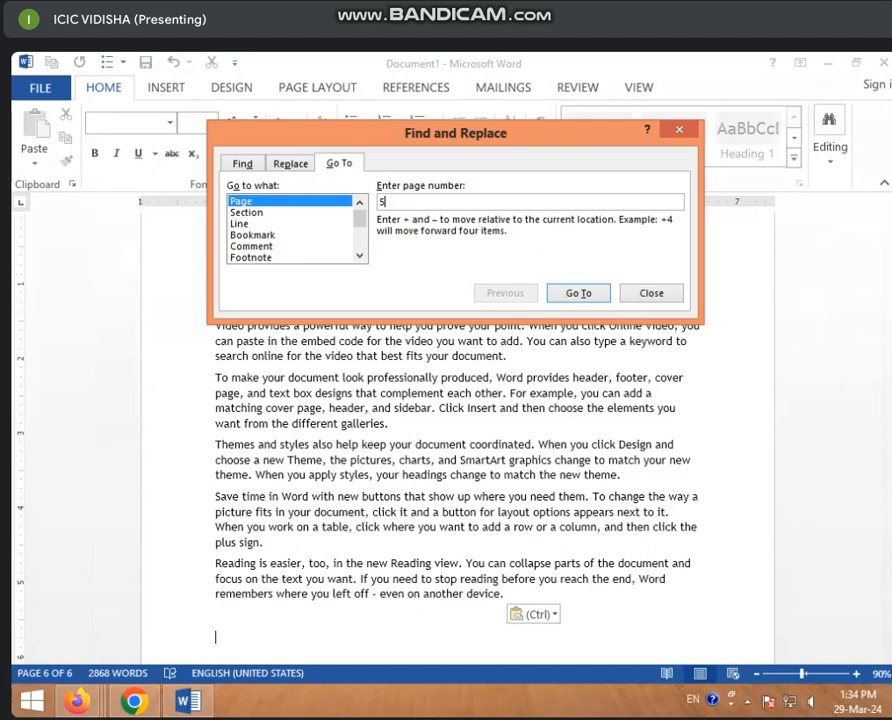
pyautogui.click(580, 293)
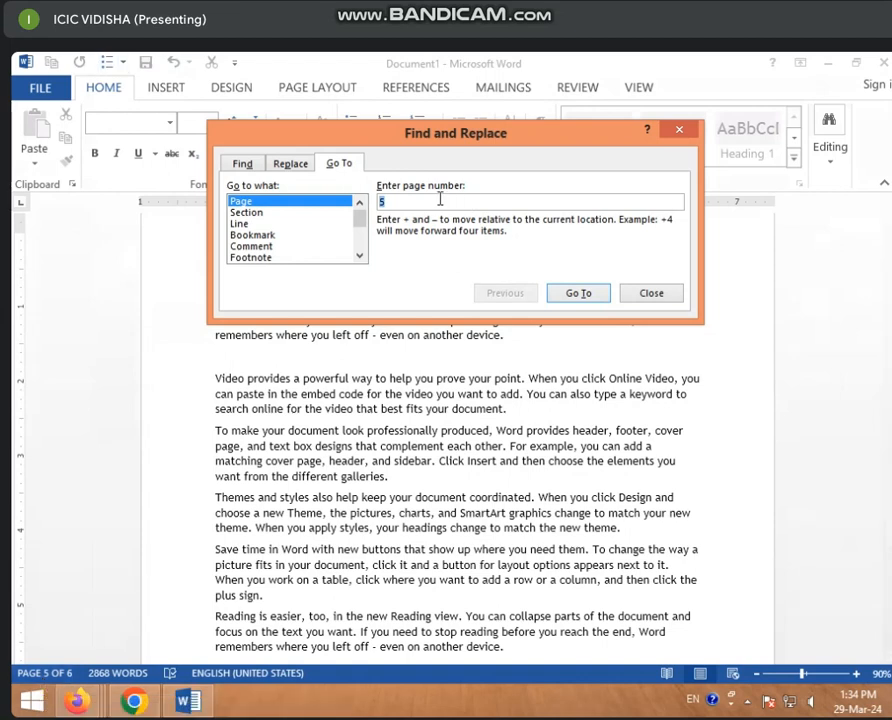
pyautogui.write('2')
pyautogui.click(579, 296)
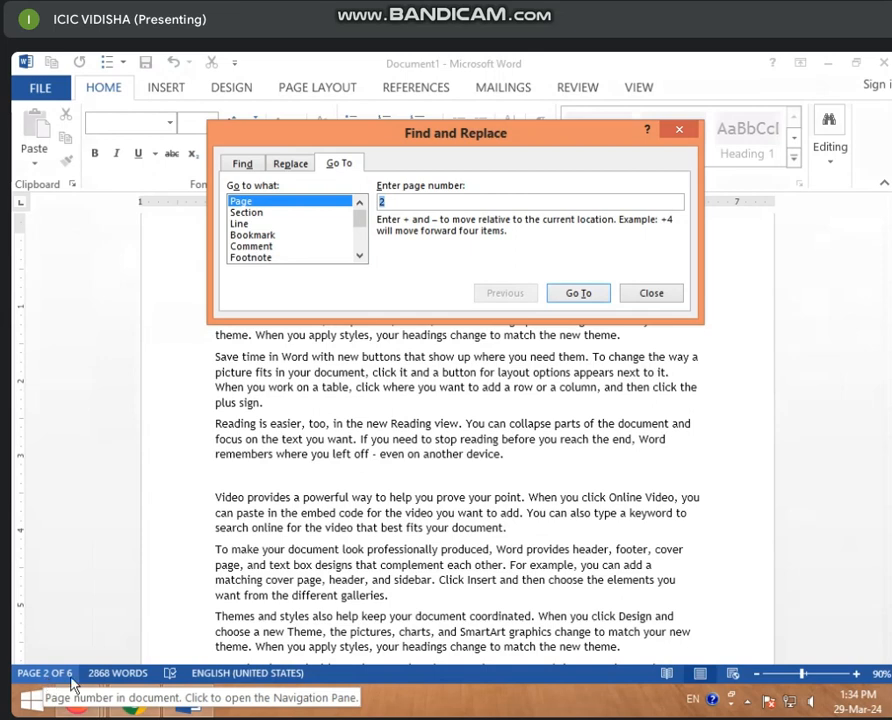
# Step: Go to line 10 of the document, close the dialog, and view the cursor's place on the first page
pyautogui.click(257, 213)
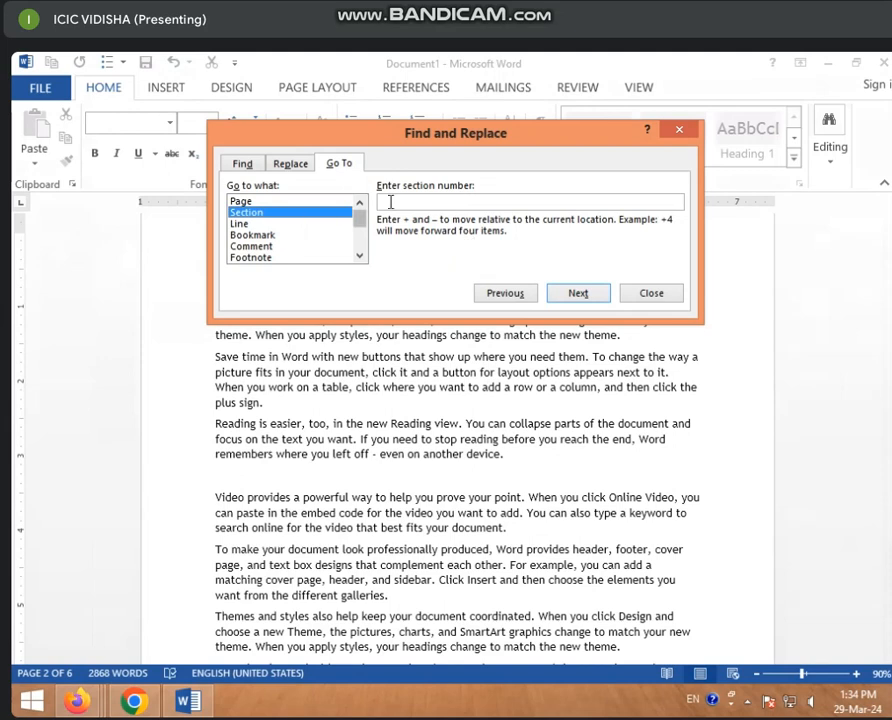
pyautogui.click(245, 224)
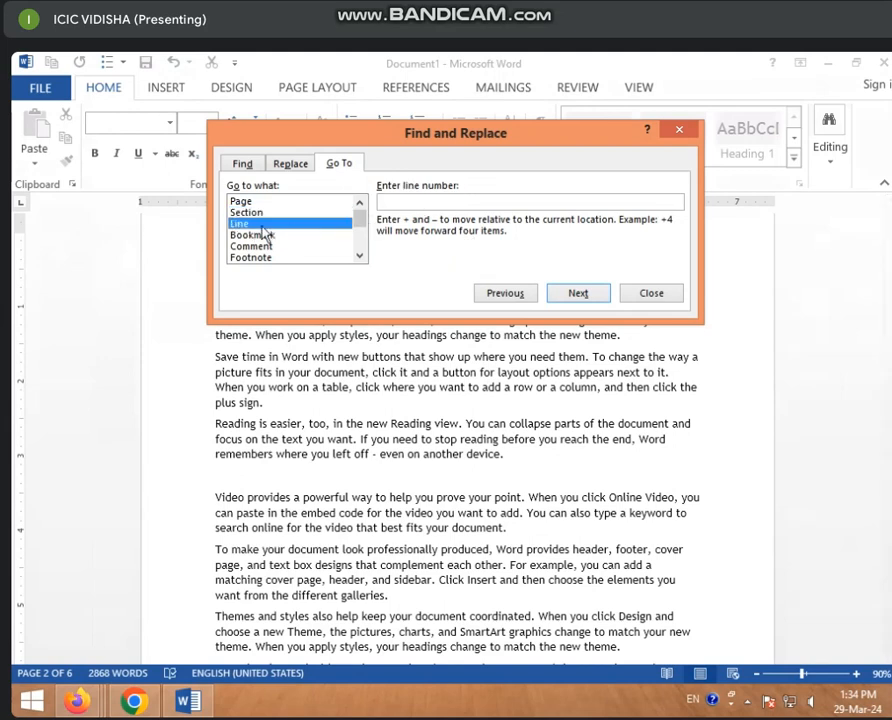
pyautogui.click(407, 204)
pyautogui.write('10')
pyautogui.click(580, 293)
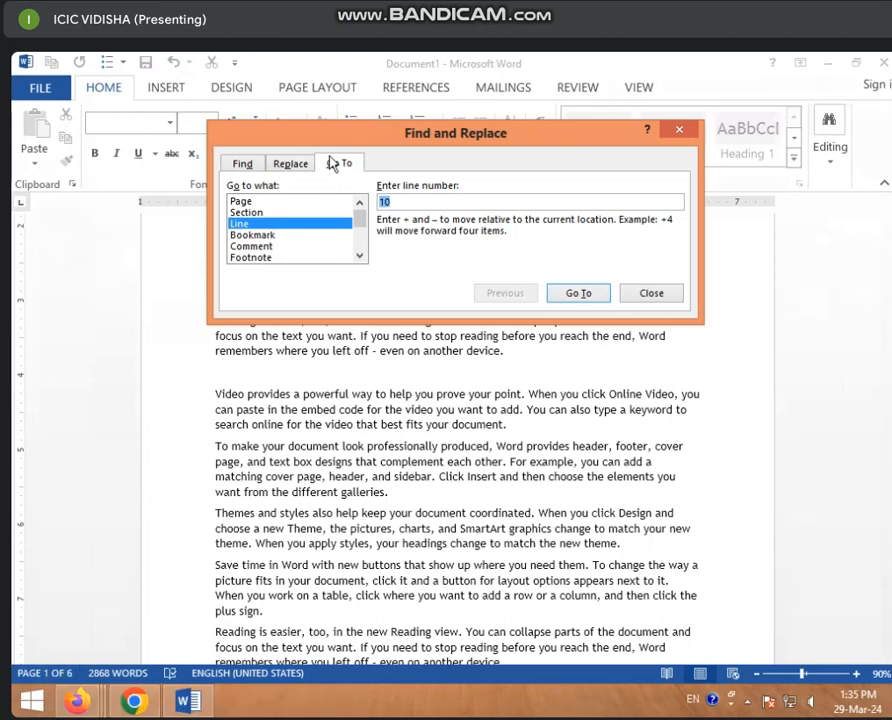
pyautogui.moveTo(370, 135); pyautogui.dragTo(697, 158)
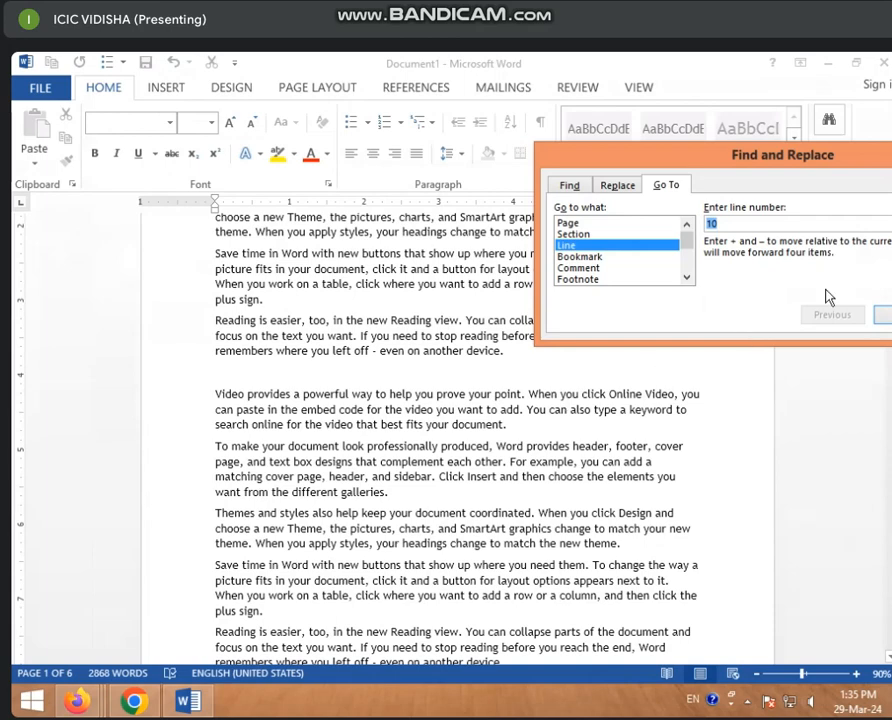
pyautogui.moveTo(802, 160); pyautogui.dragTo(539, 165)
pyautogui.click(652, 320)
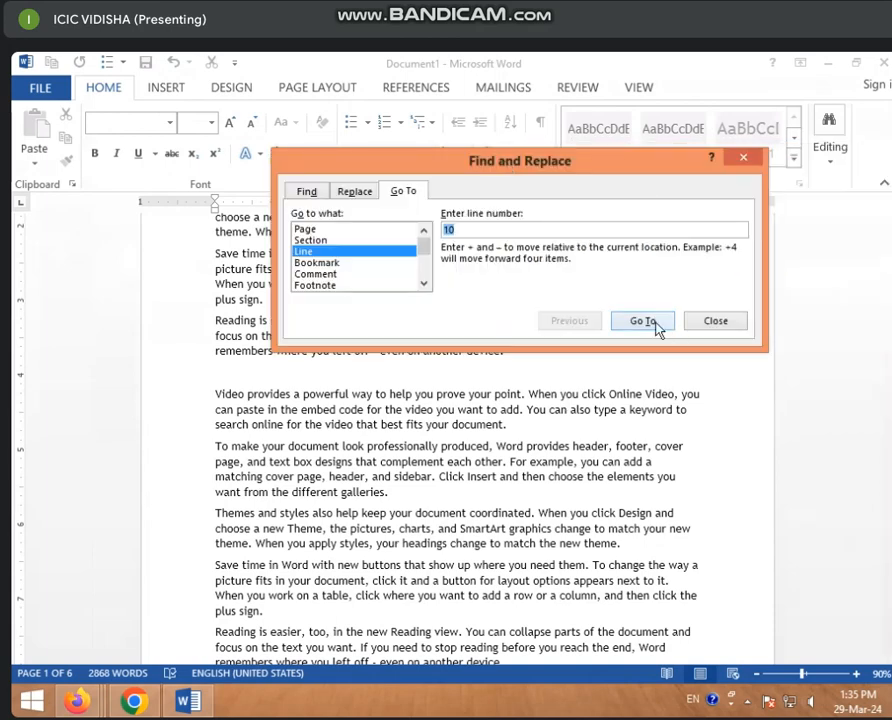
pyautogui.click(714, 320)
pyautogui.scroll(4, 489, 452)
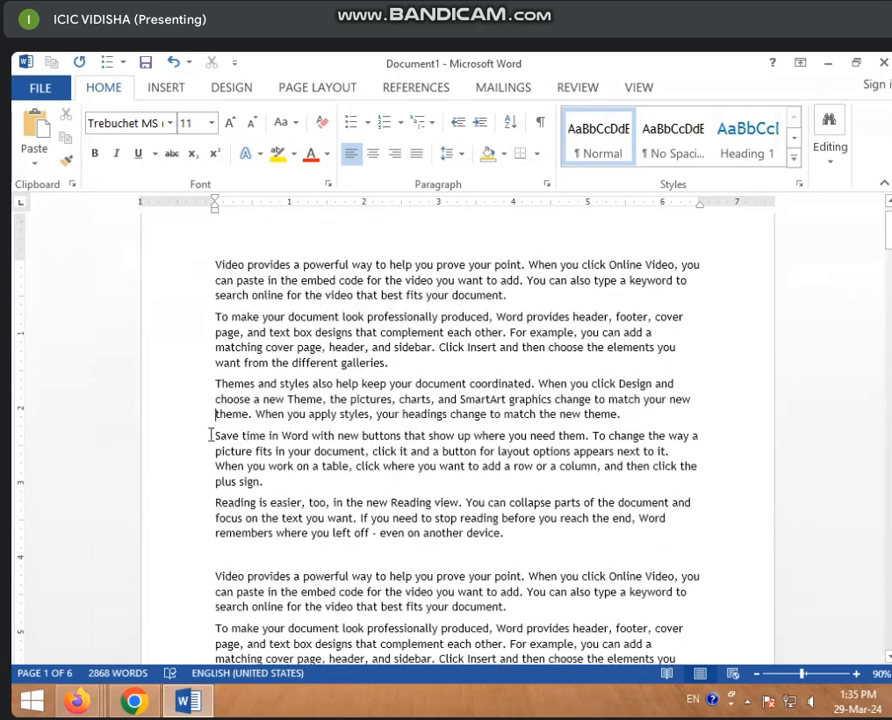
pyautogui.scroll(1, 690, 588)
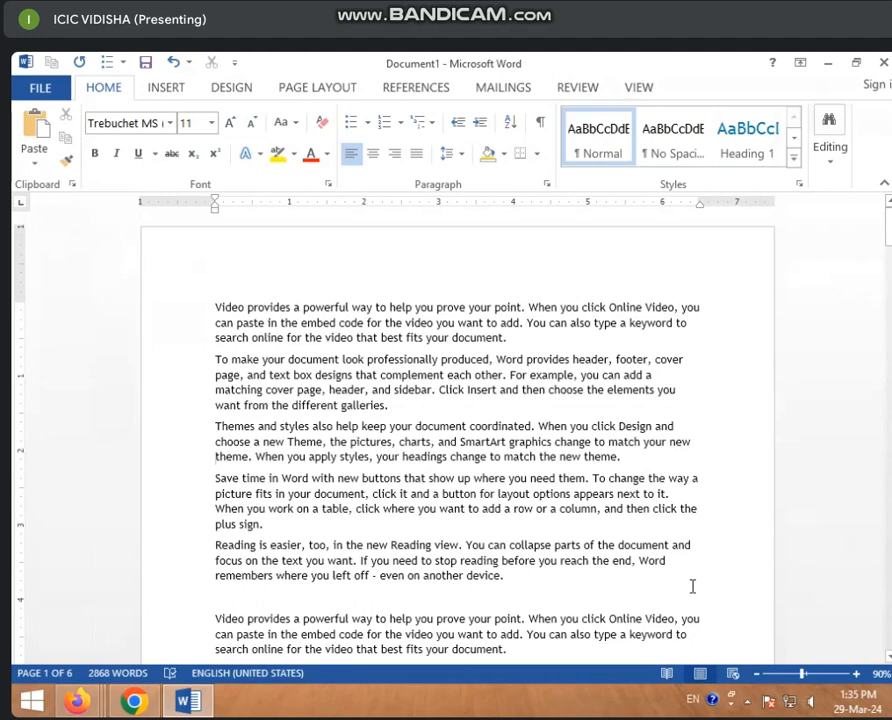
# Step: Show and dismiss the Navigation search pane and the Replace dialog, and bring up the Go To dialog
pyautogui.hotkey('ctrl', 'f')
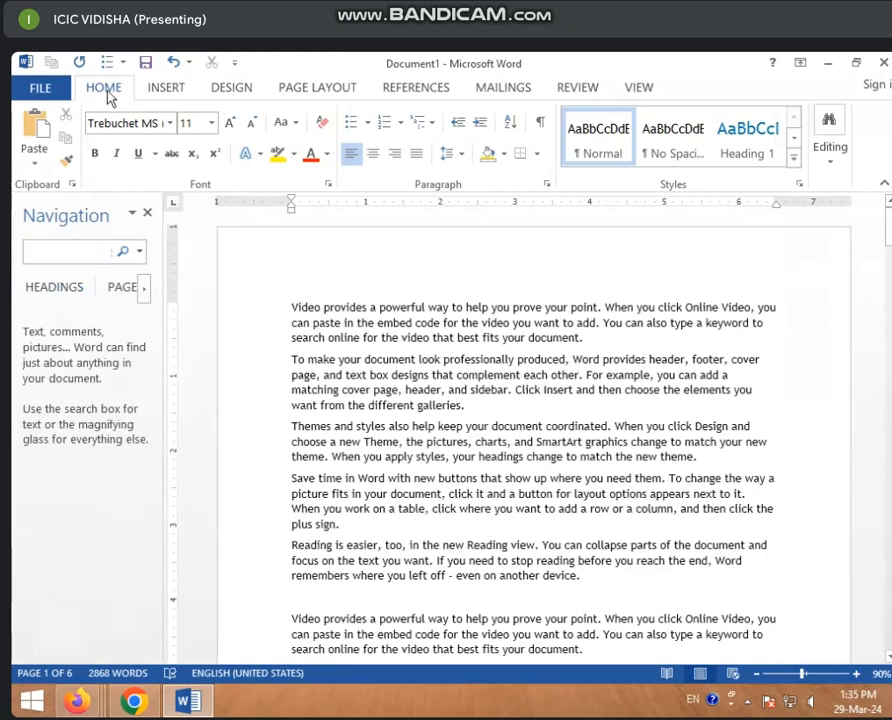
pyautogui.click(147, 213)
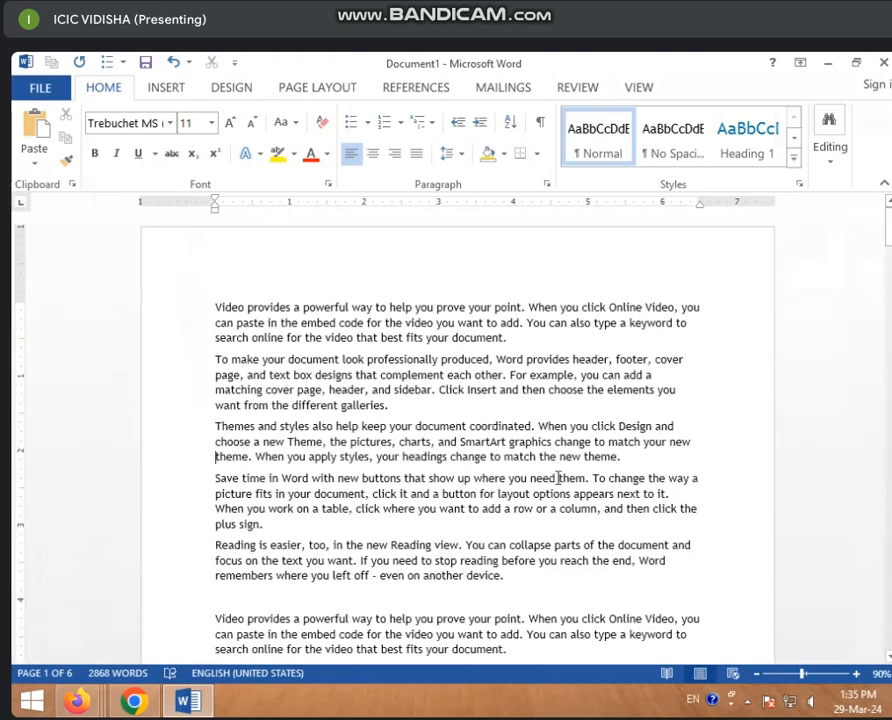
pyautogui.hotkey('ctrl', 'h')
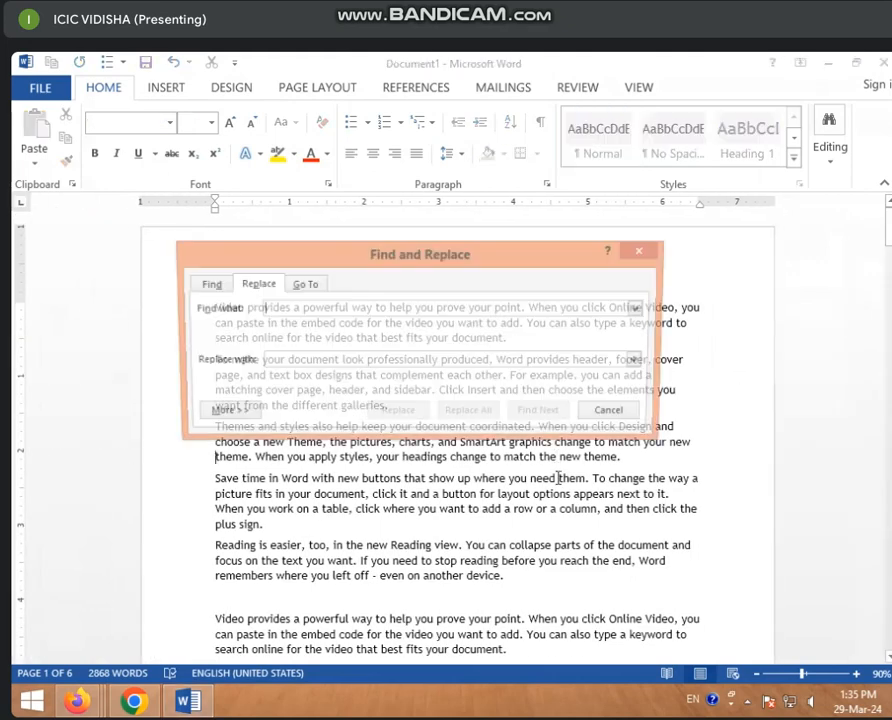
pyautogui.click(616, 415)
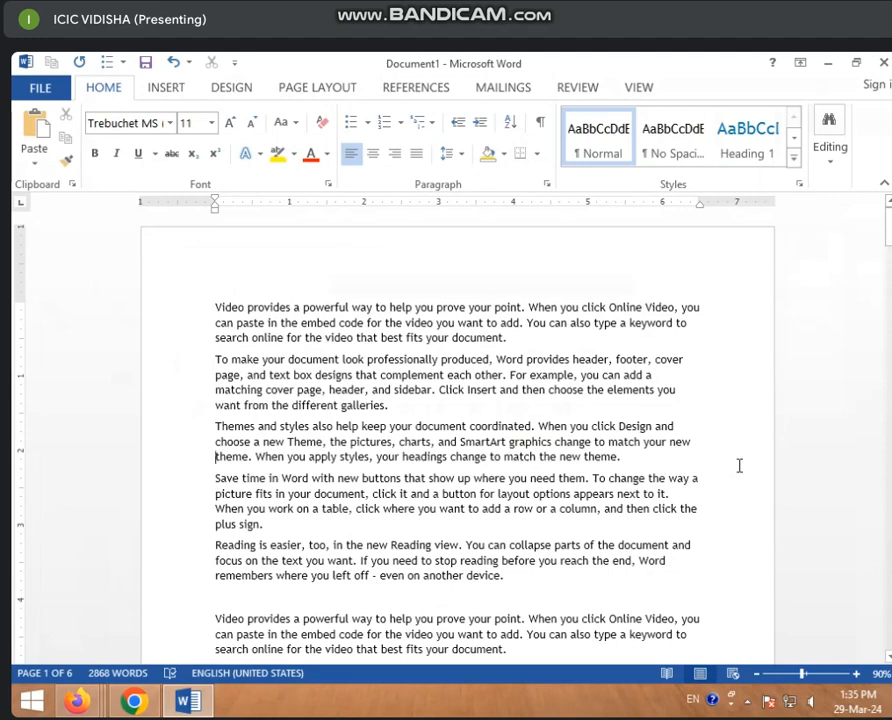
pyautogui.hotkey('ctrl', 'g')
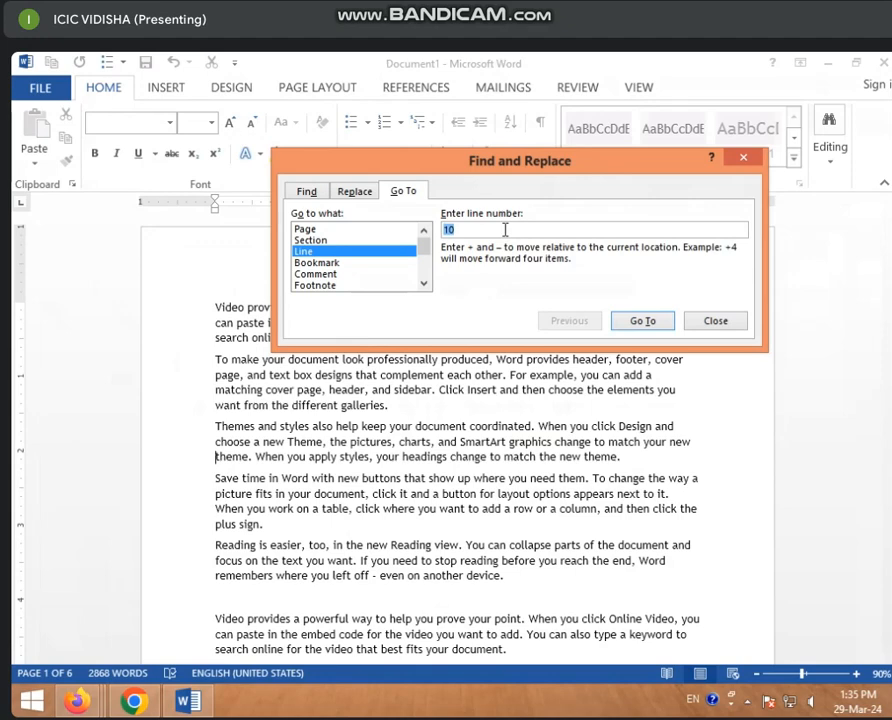
# Step: Go to line 2 of the document, close the dialog, and view the cursor's place on the first page
pyautogui.write('2')
pyautogui.click(642, 321)
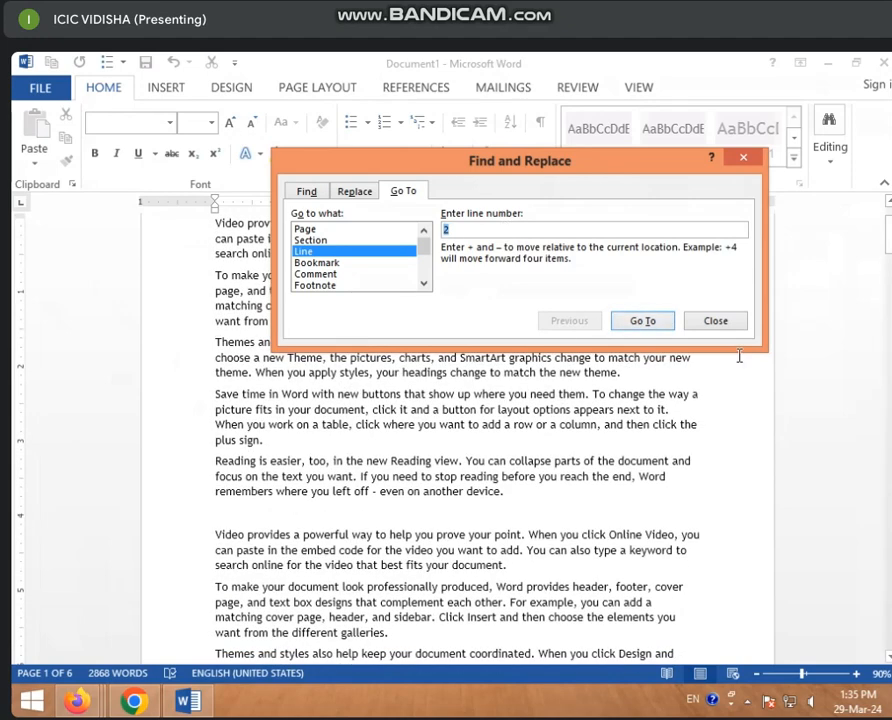
pyautogui.click(715, 321)
pyautogui.scroll(2, 400, 365)
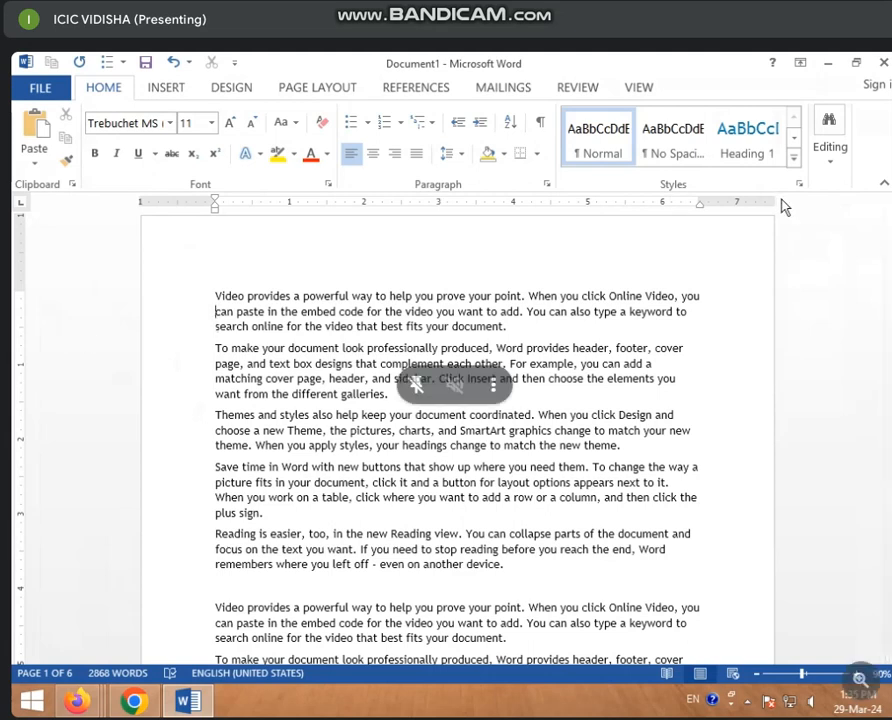
# Step: Show and dismiss the Navigation search pane, and examine the Bookmark, Comment and Graphic targets in the Go To dialog before closing it
pyautogui.hotkey('ctrl', 'f')
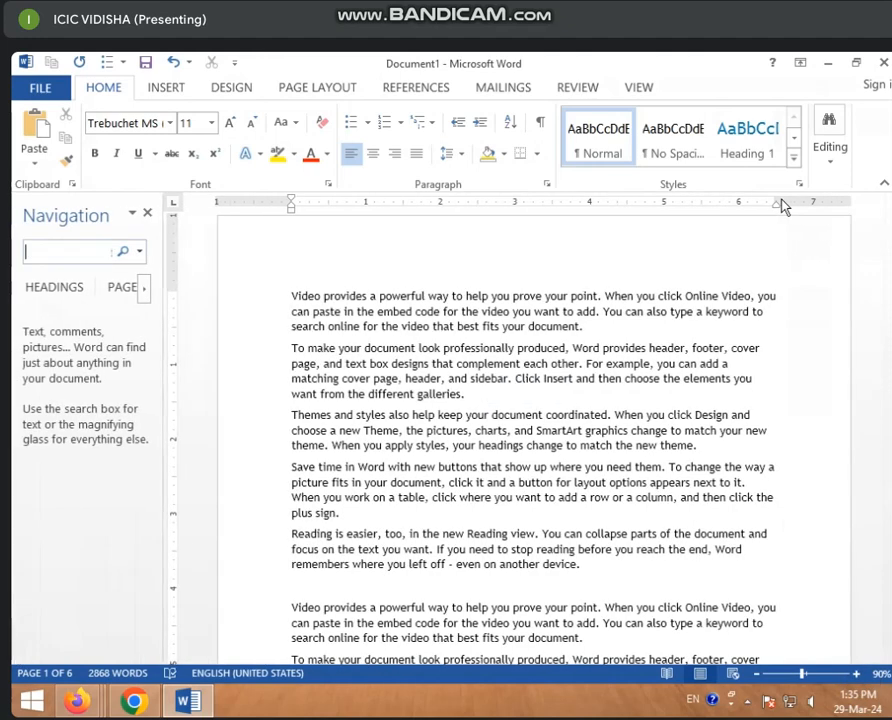
pyautogui.click(136, 214)
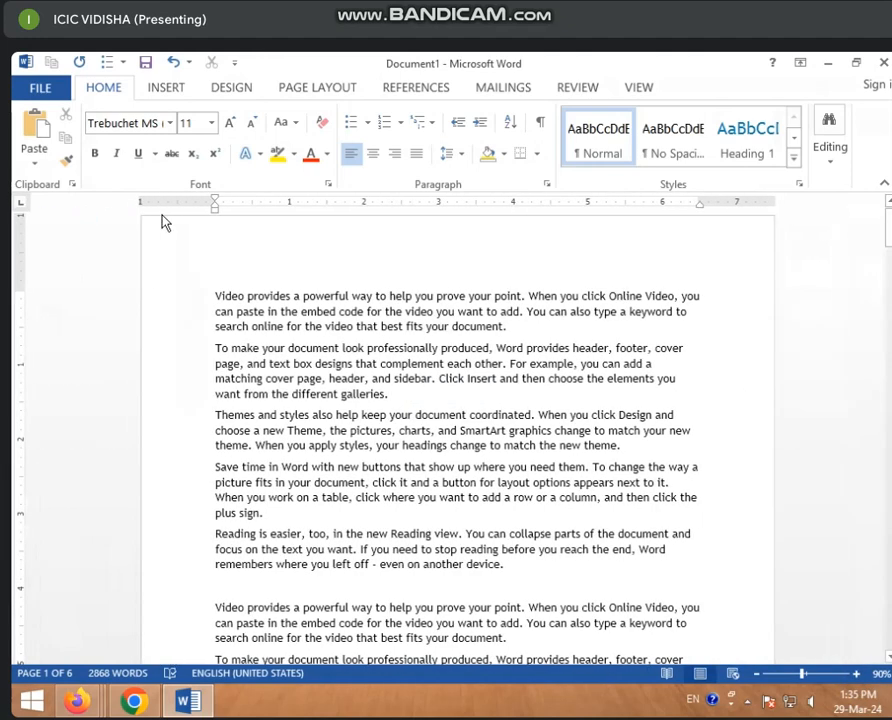
pyautogui.hotkey('ctrl', 'g')
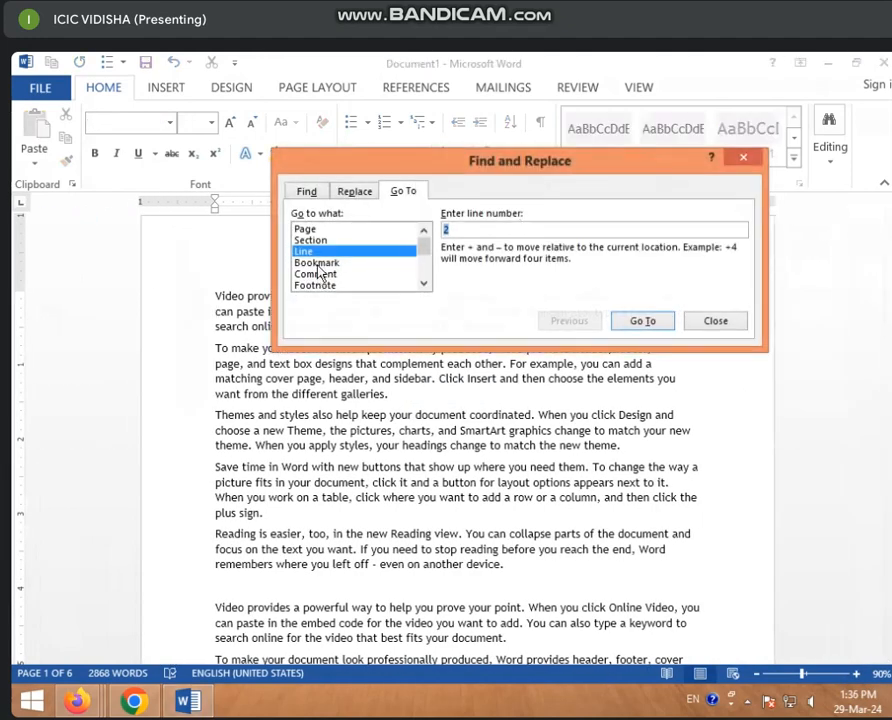
pyautogui.click(318, 264)
pyautogui.click(317, 276)
pyautogui.scroll(-3, 340, 275)
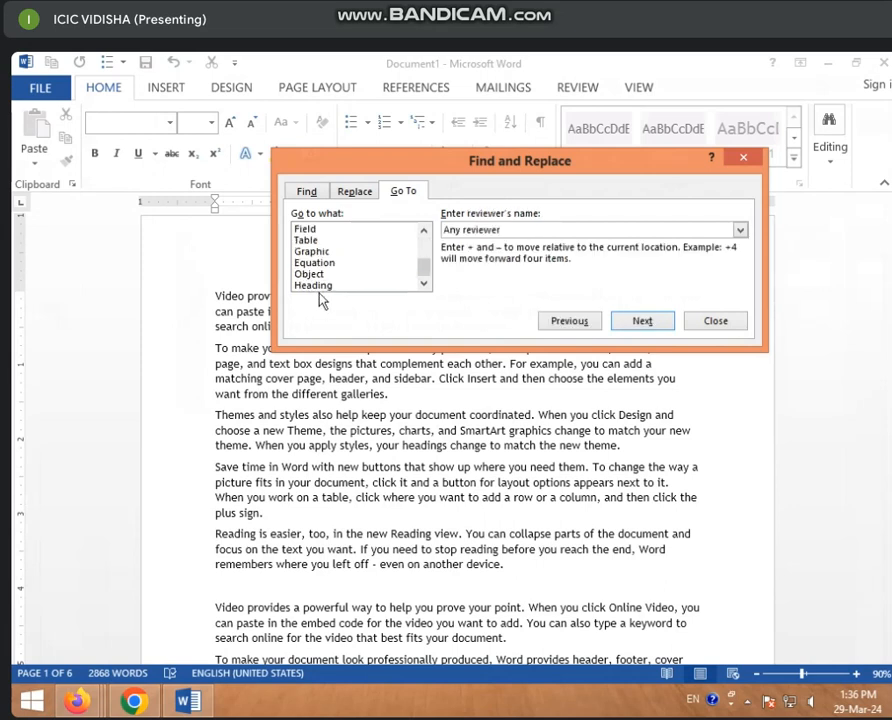
pyautogui.click(349, 252)
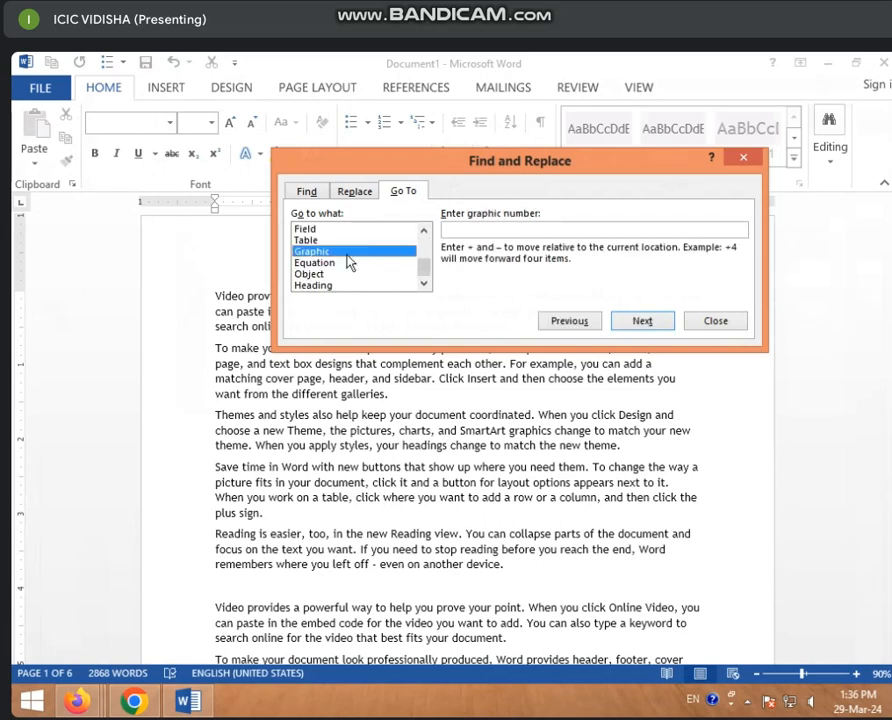
pyautogui.scroll(2, 350, 260)
pyautogui.click(332, 251)
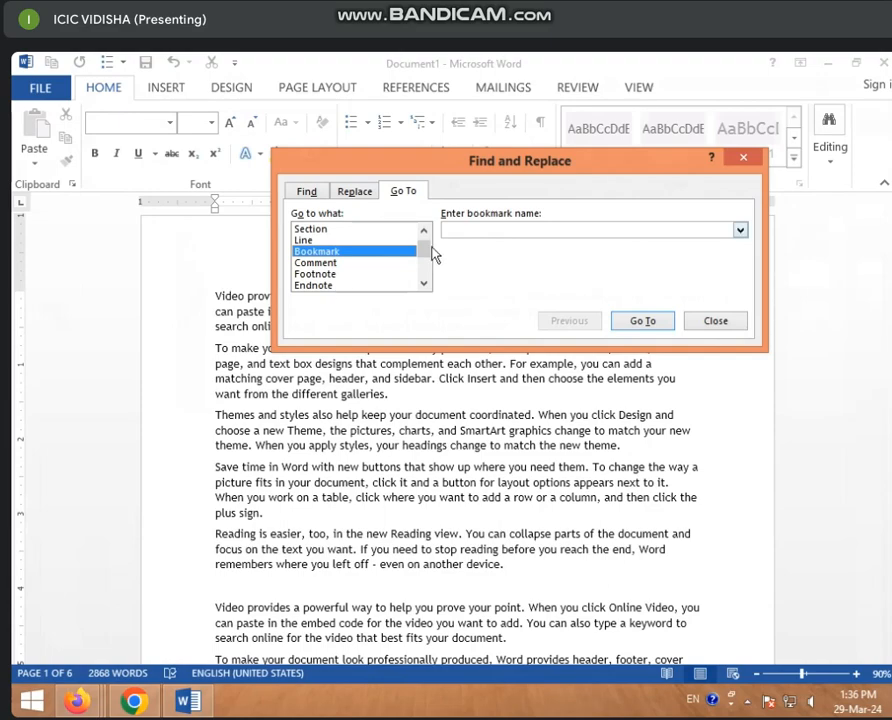
pyautogui.click(707, 322)
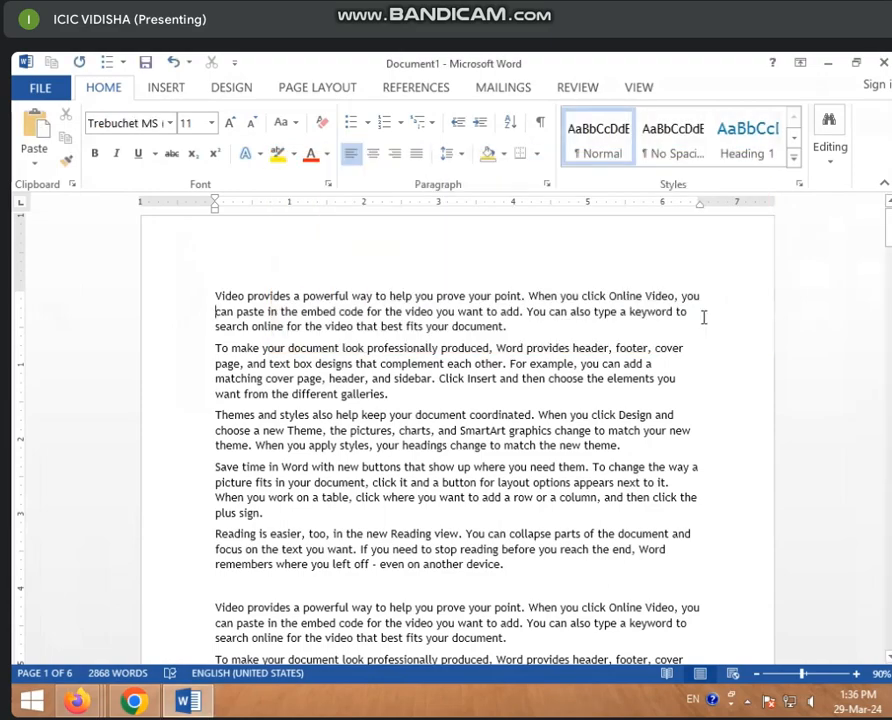
# Step: Browse the document text down to page 3, and return to the beginning of the first page
pyautogui.click(562, 430)
pyautogui.scroll(-4, 567, 438)
pyautogui.scroll(-20, 567, 438)
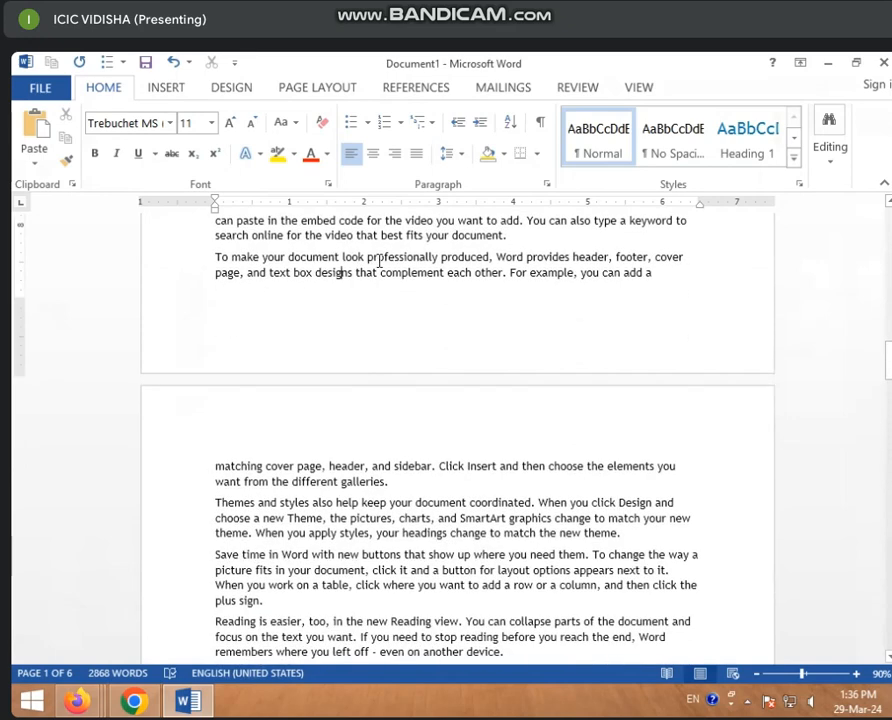
pyautogui.click(351, 510)
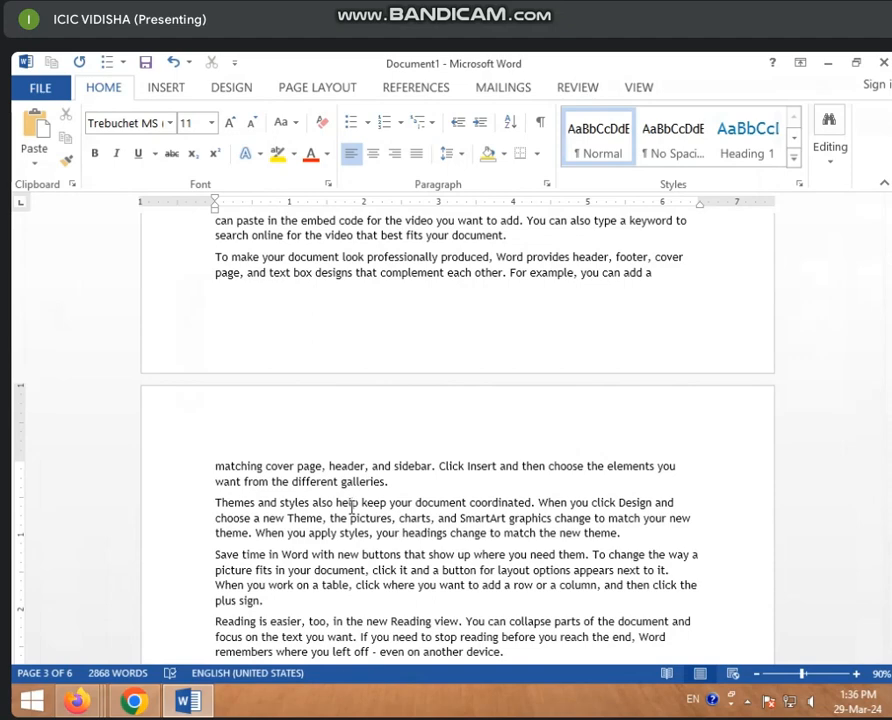
pyautogui.scroll(20, 351, 507)
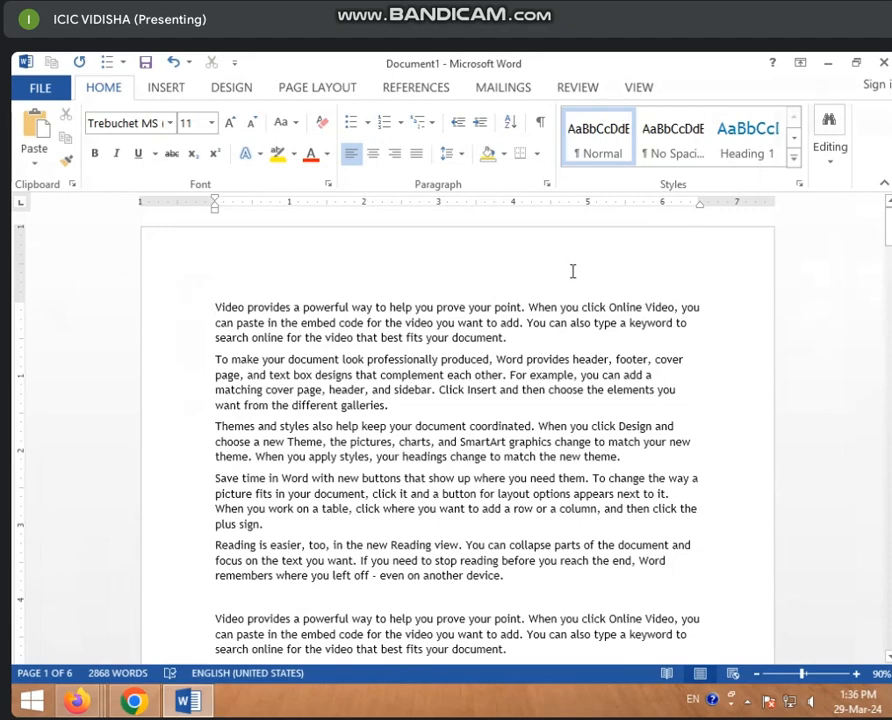
pyautogui.scroll(-20, 573, 271)
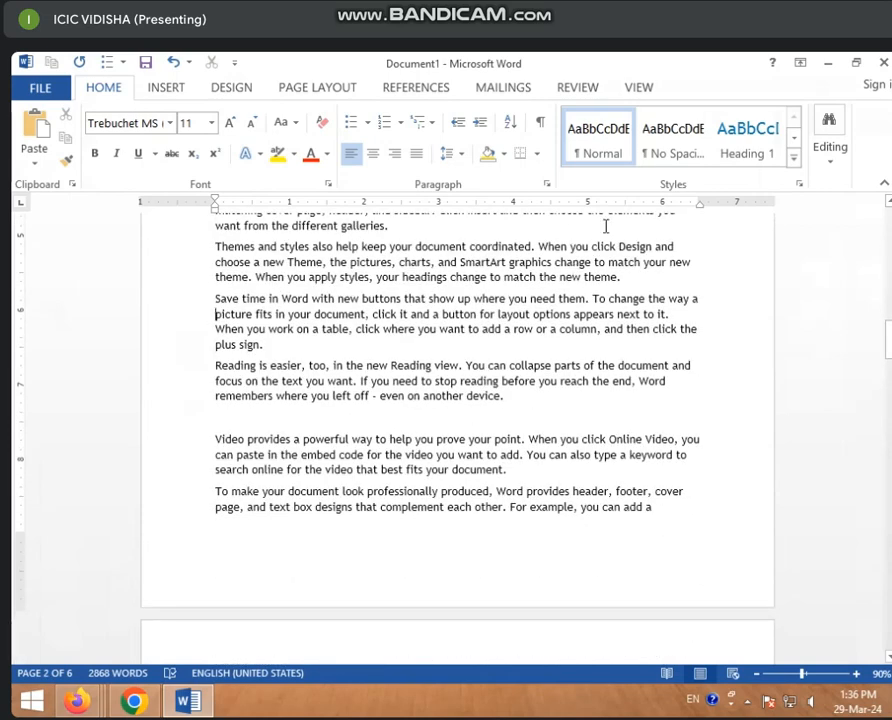
pyautogui.scroll(-12, 605, 226)
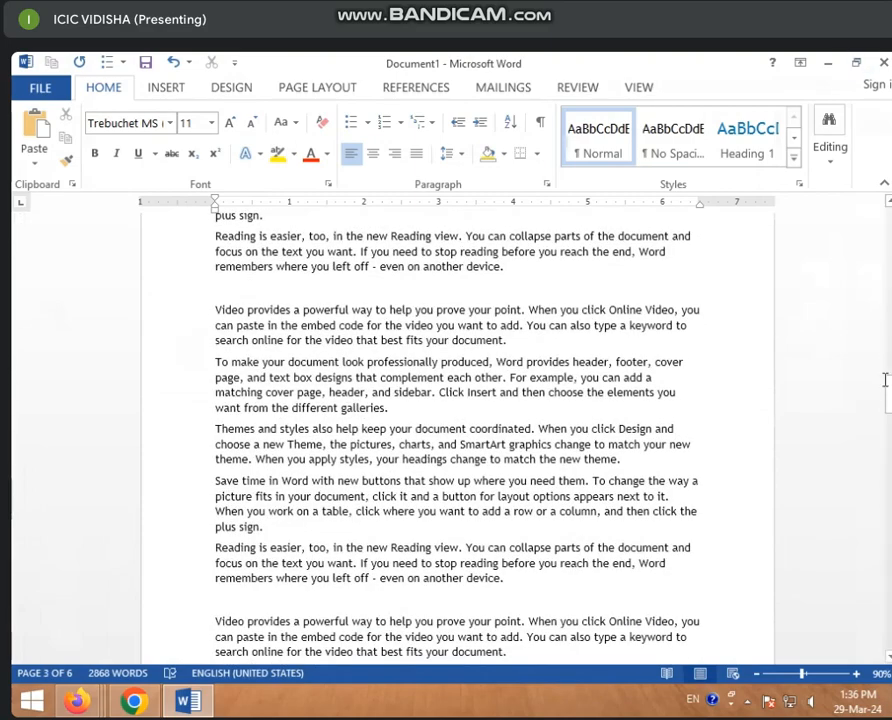
pyautogui.moveTo(886, 392); pyautogui.dragTo(887, 366)
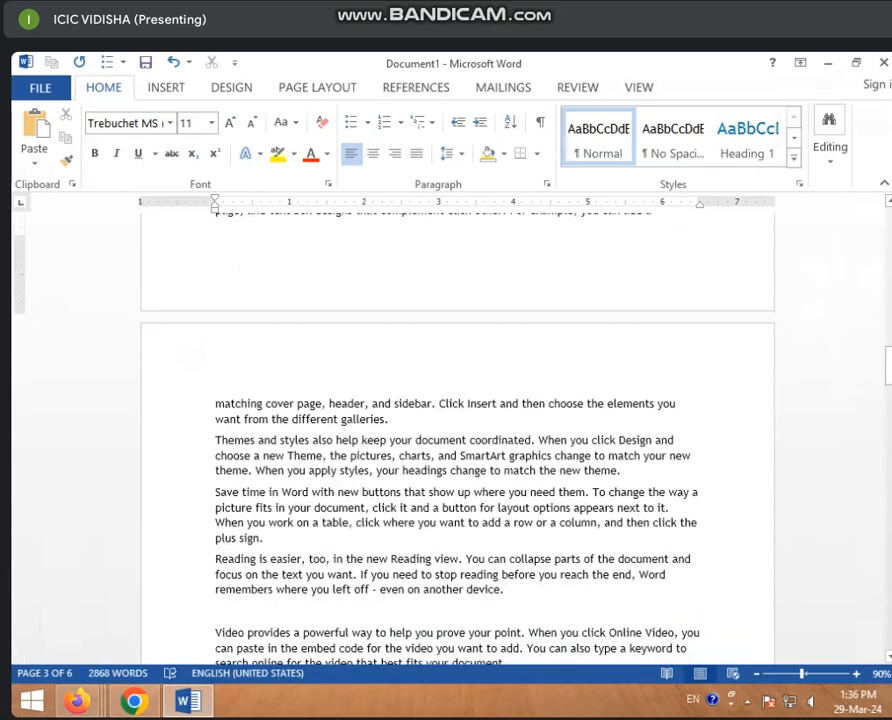
pyautogui.scroll(-1, 888, 656)
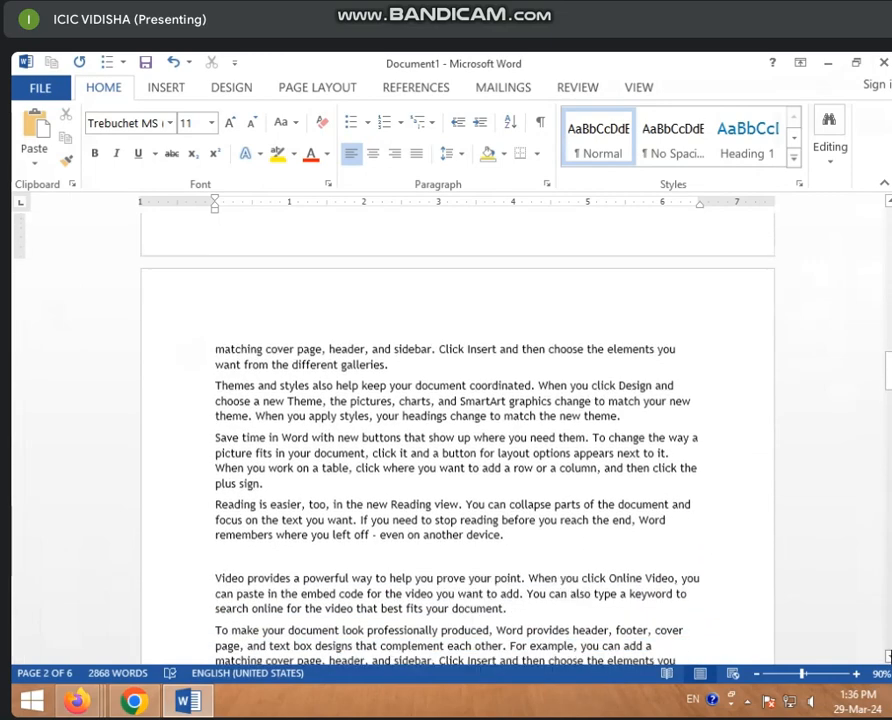
pyautogui.click(888, 656)
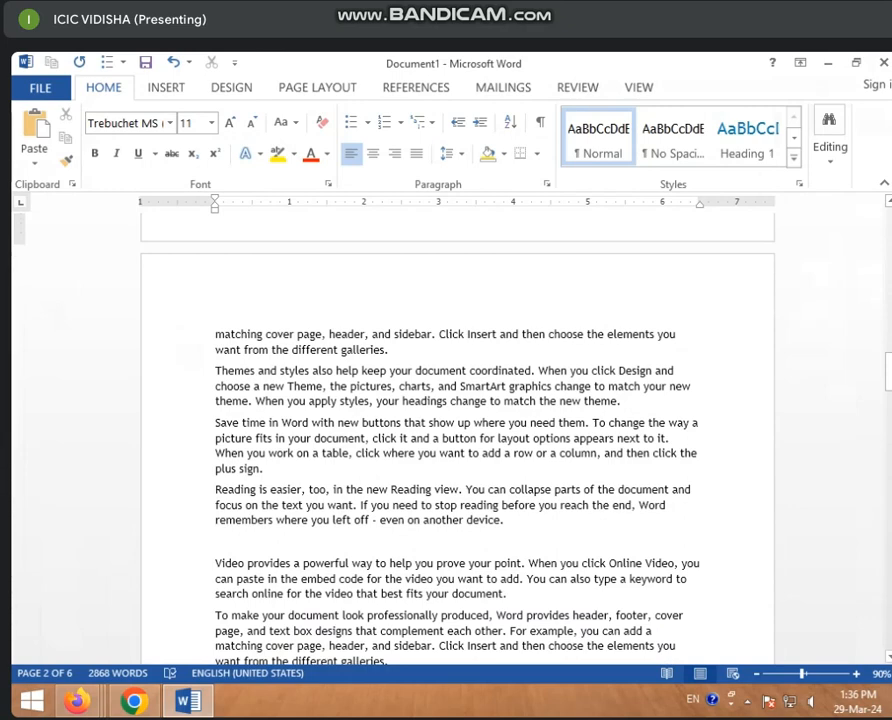
pyautogui.scroll(16, 457, 440)
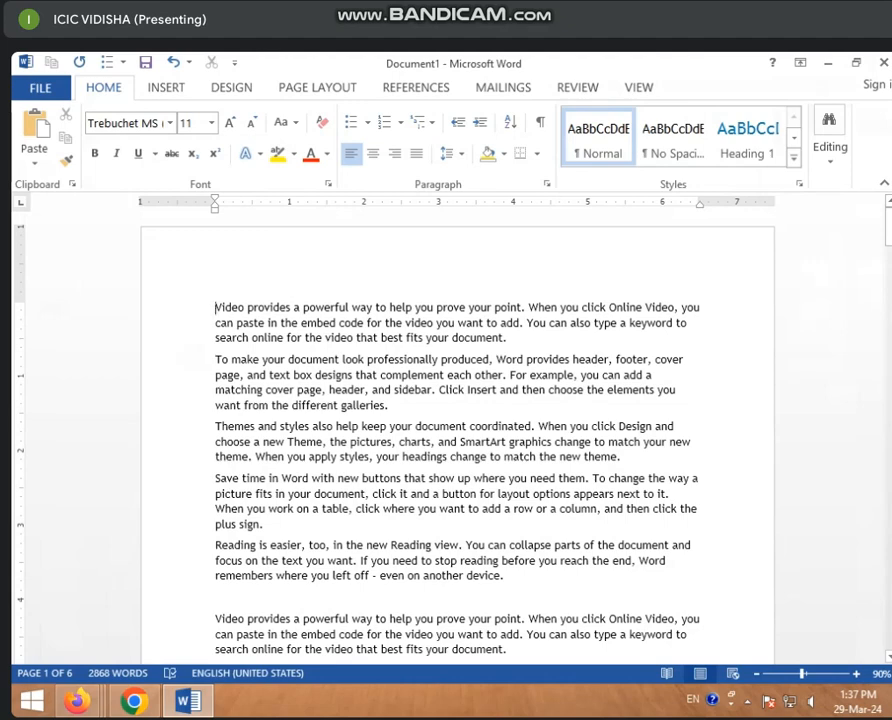
# Step: Page through the document one screen at a time down to page 4 and back up to page 1
pyautogui.press('pagedown')
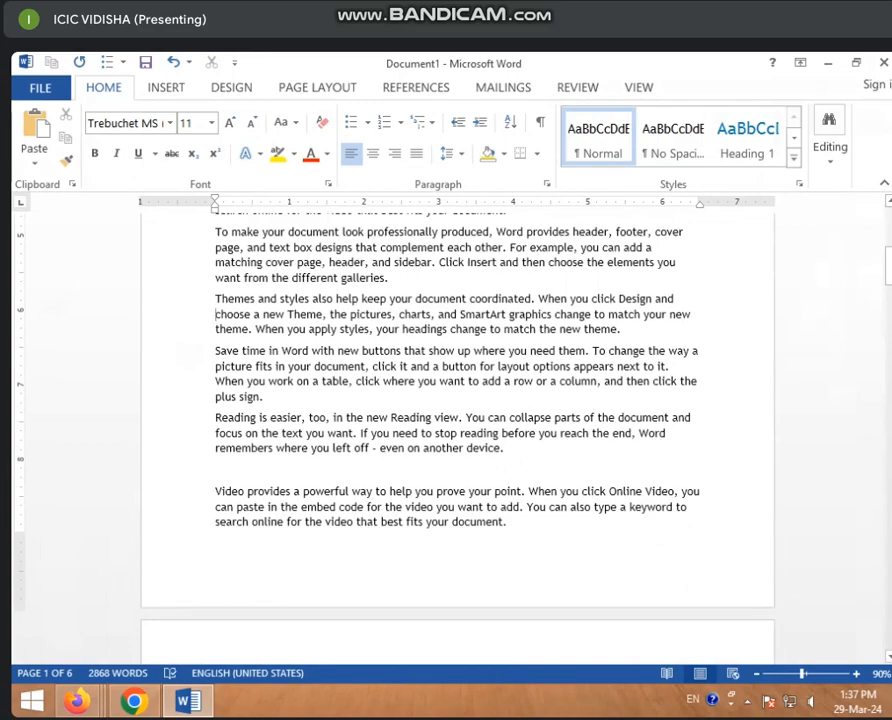
pyautogui.press('pagedown')
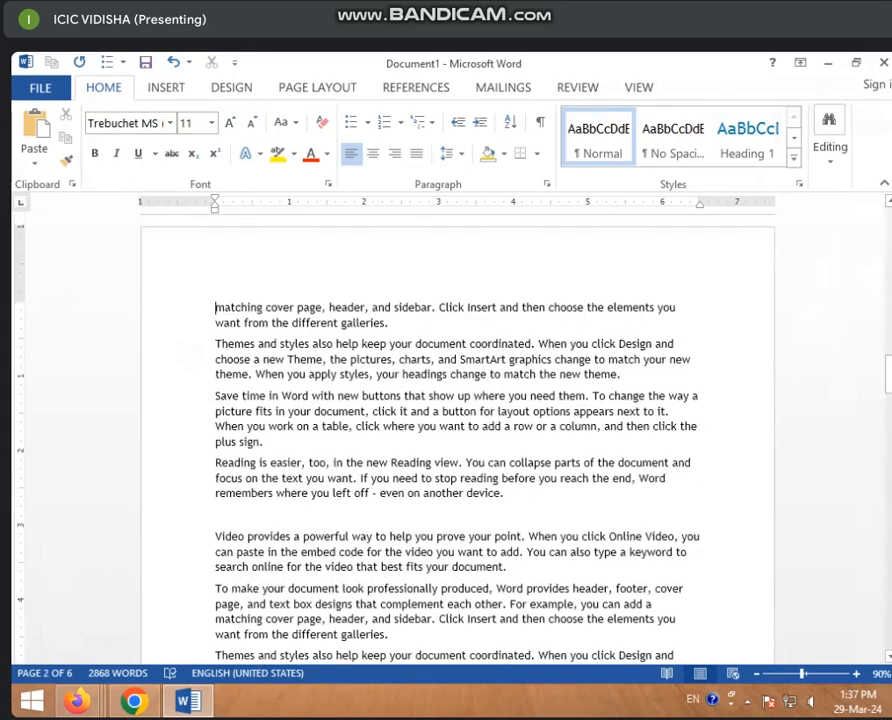
pyautogui.press('pagedown')
pyautogui.press('pagedown')
pyautogui.press('pagedown')
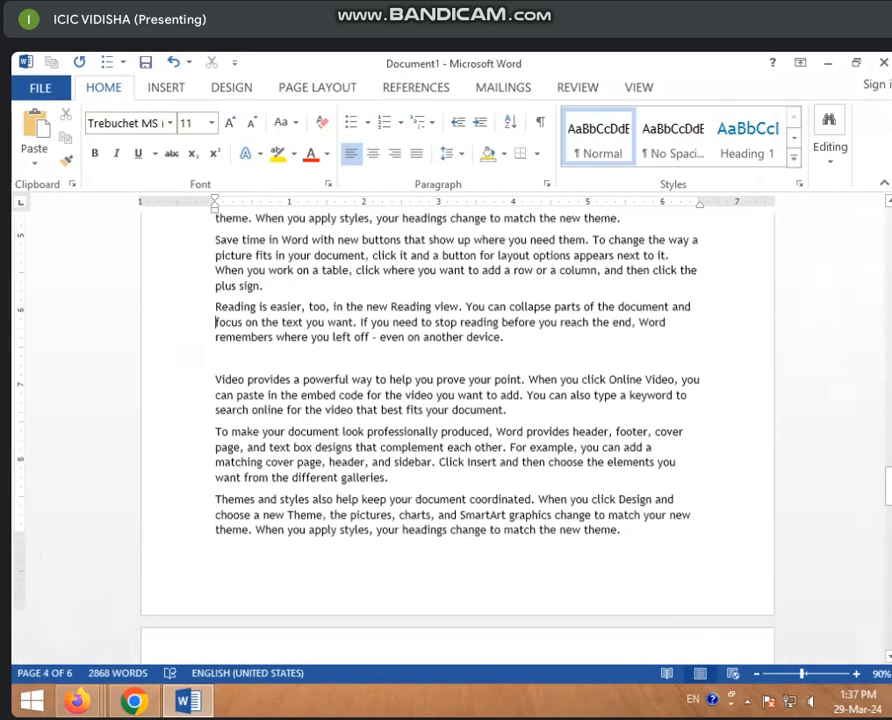
pyautogui.press('pageup')
pyautogui.press('pageup')
pyautogui.press('pageup')
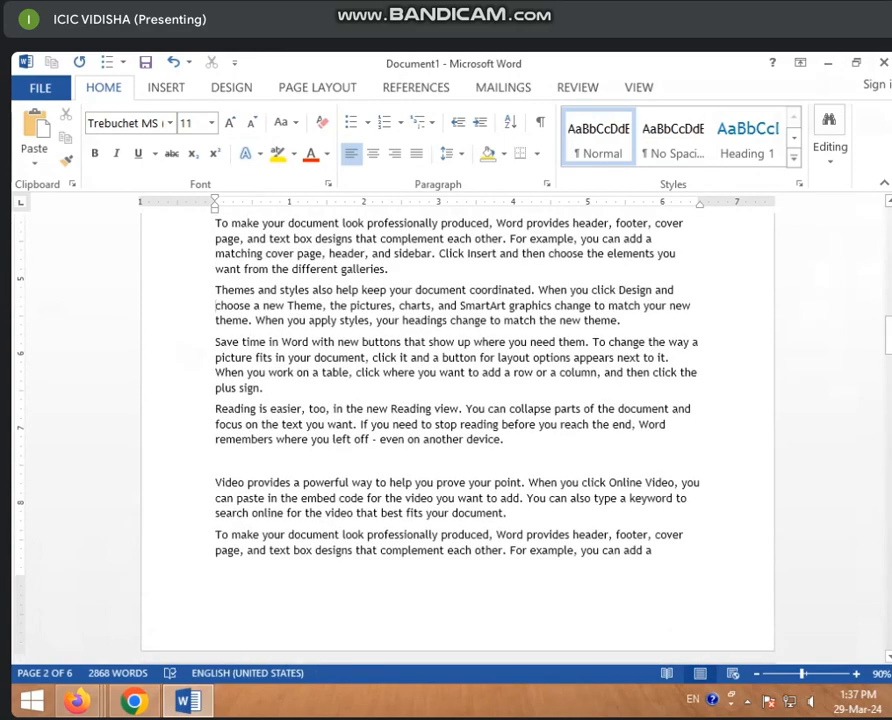
pyautogui.press('pageup')
pyautogui.press('pageup')
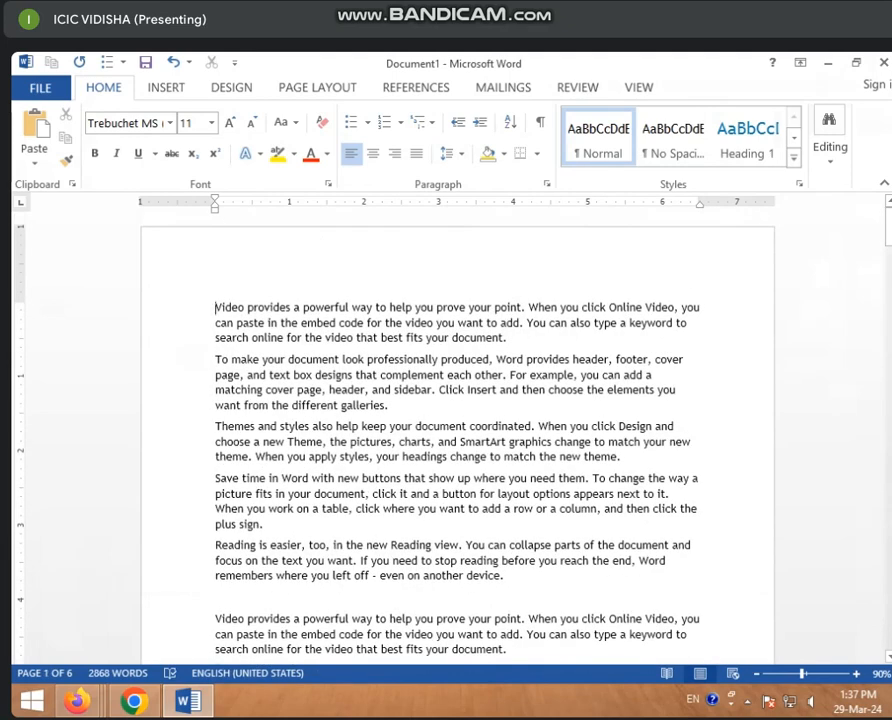
# Step: Move the cursor to the end of the document and view the text on the last pages
pyautogui.press('End')
pyautogui.hotkey('ctrl', 'End')
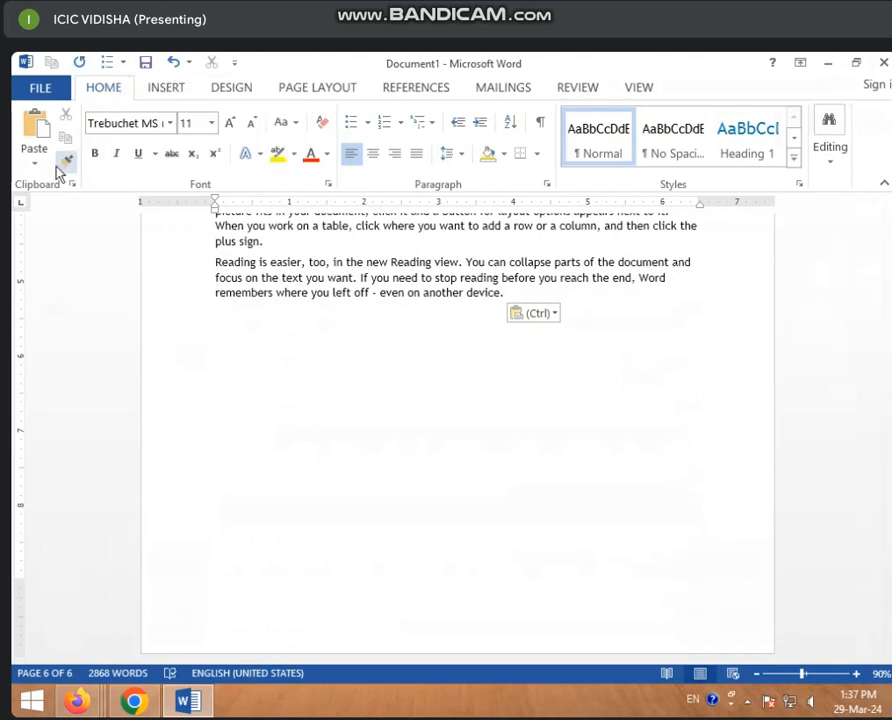
pyautogui.scroll(-1, 60, 165)
pyautogui.scroll(3, 320, 370)
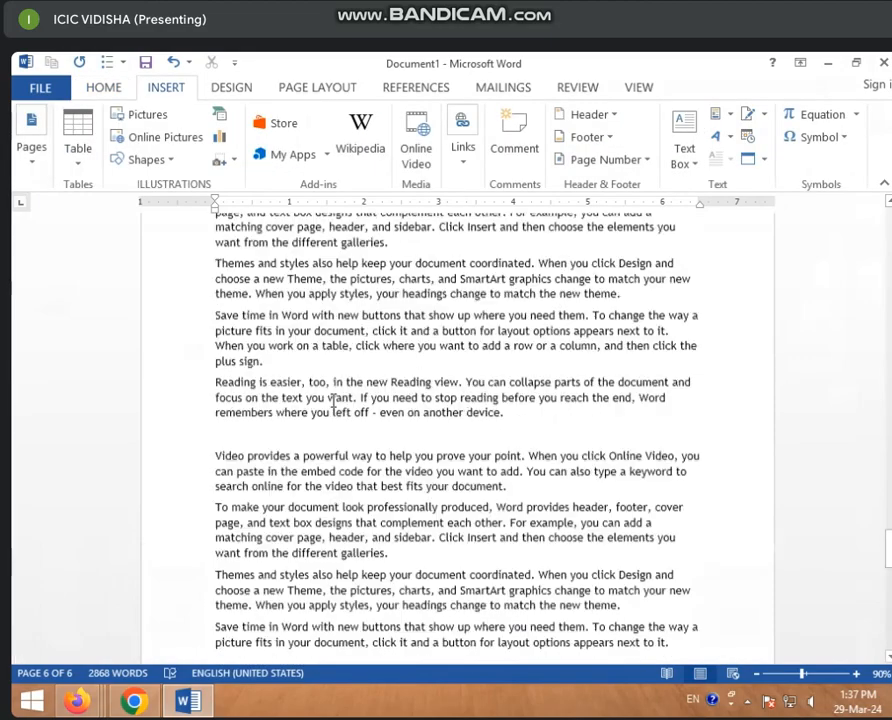
# Step: Place the cursor in the page 5 text and below the text on page 6, and return it to the document's start
pyautogui.click(420, 279)
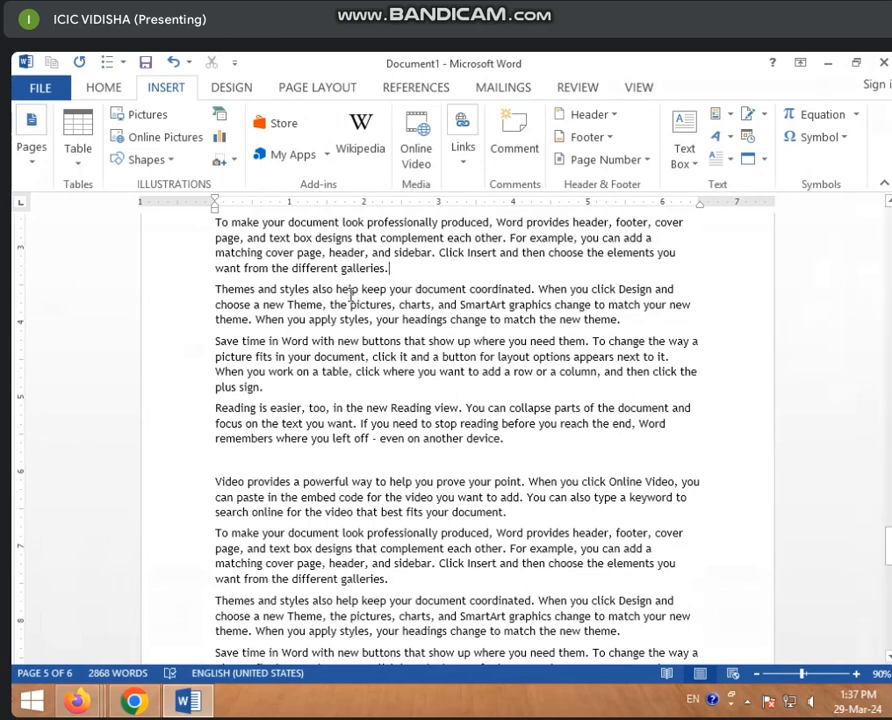
pyautogui.scroll(-10, 380, 480)
pyautogui.scroll(-7, 382, 493)
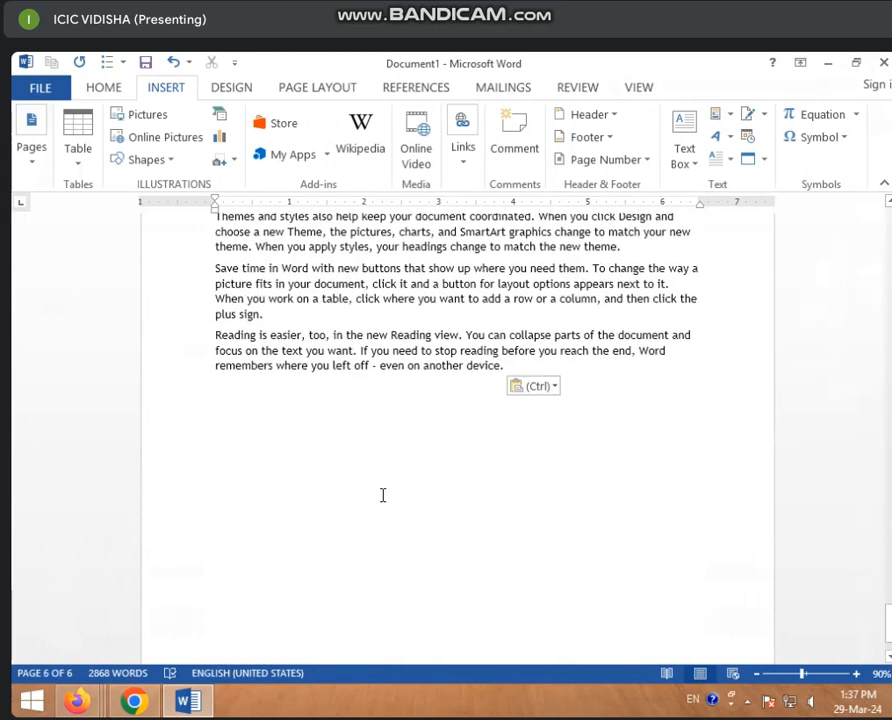
pyautogui.click(383, 496)
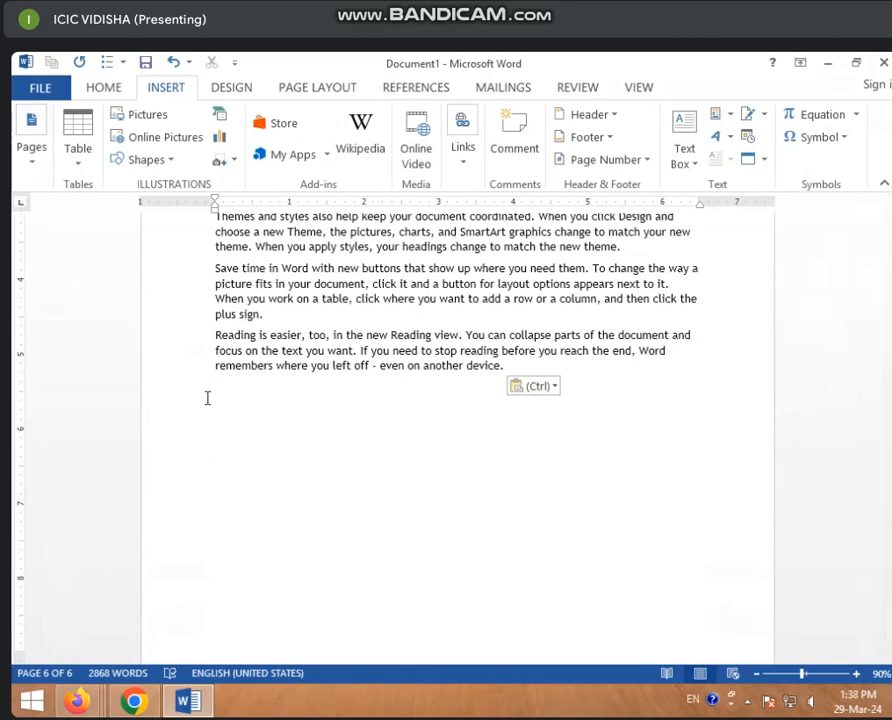
pyautogui.scroll(5, 207, 398)
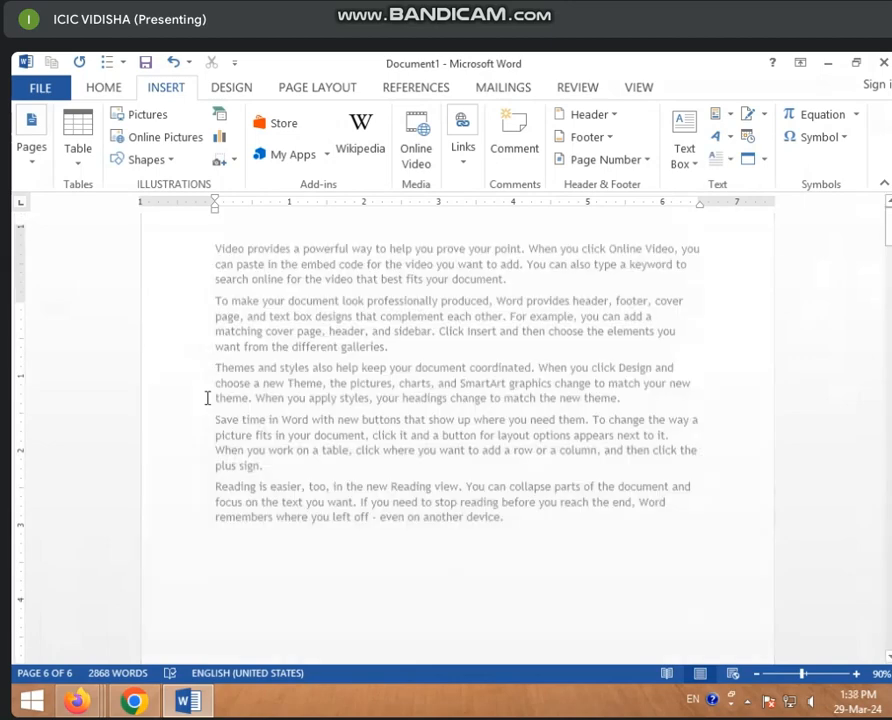
pyautogui.click(209, 392)
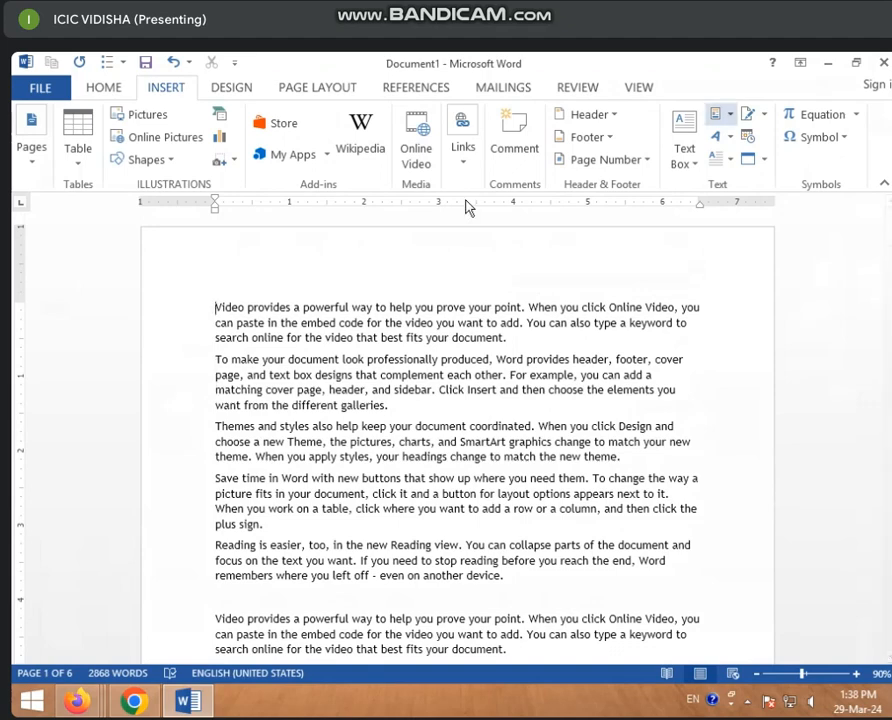
# Step: Show the Find options, including Advanced Find and Go To, and open the Replace dialog
pyautogui.click(103, 87)
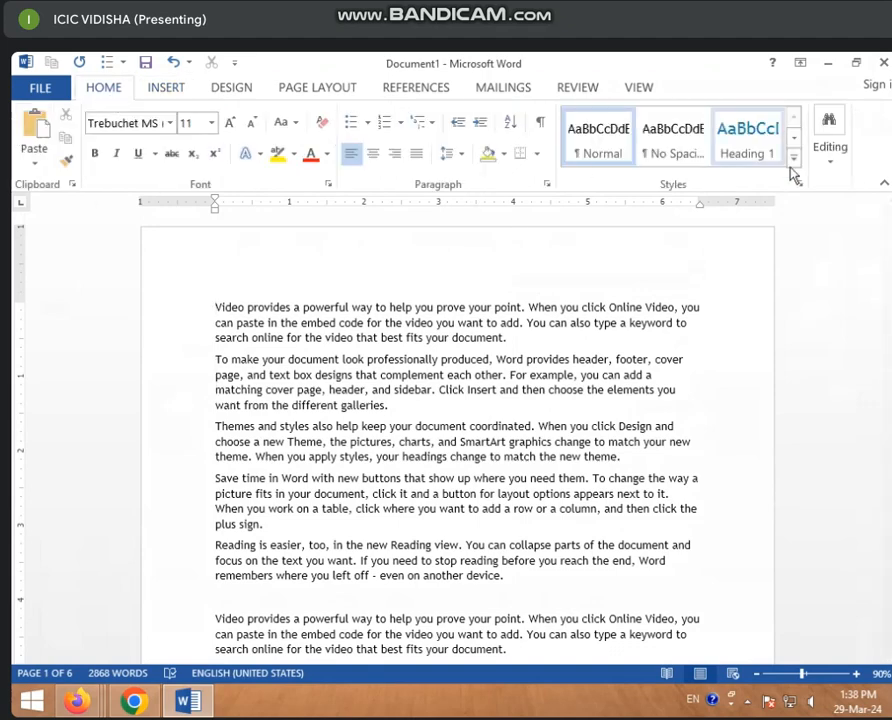
pyautogui.click(832, 155)
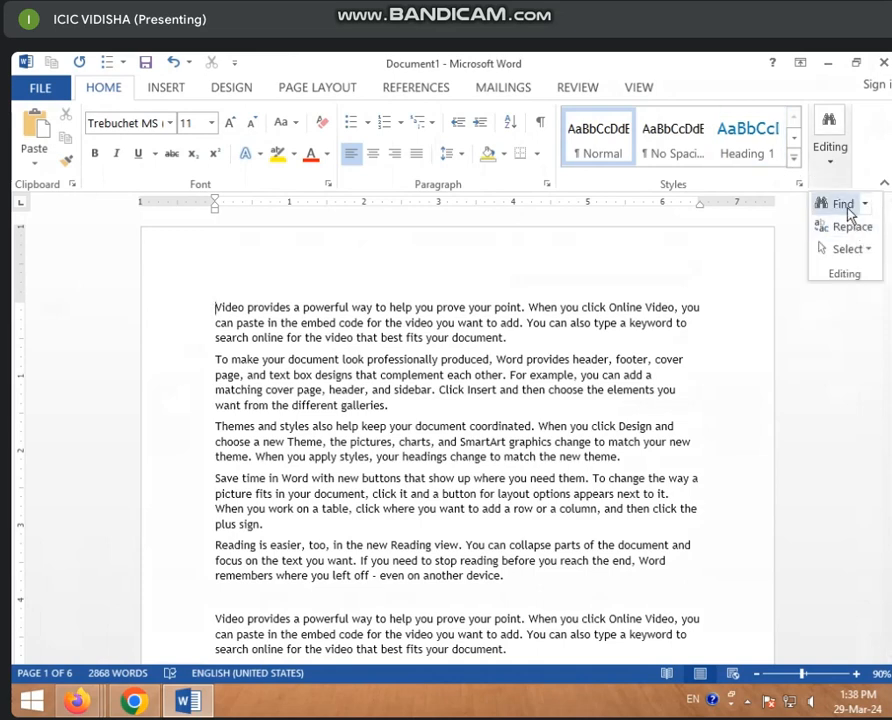
pyautogui.click(866, 204)
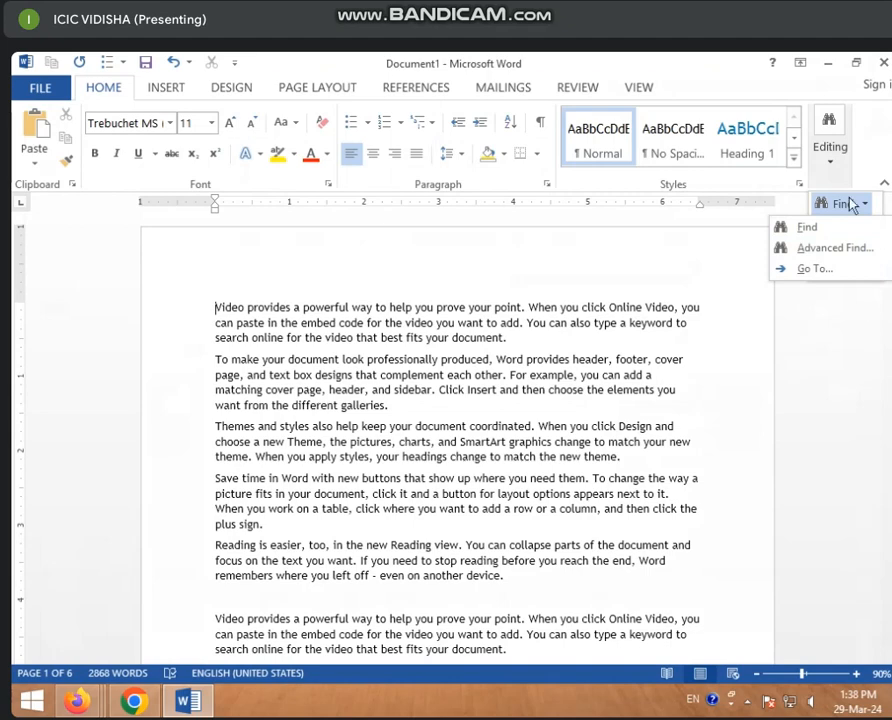
pyautogui.click(840, 164)
pyautogui.click(836, 164)
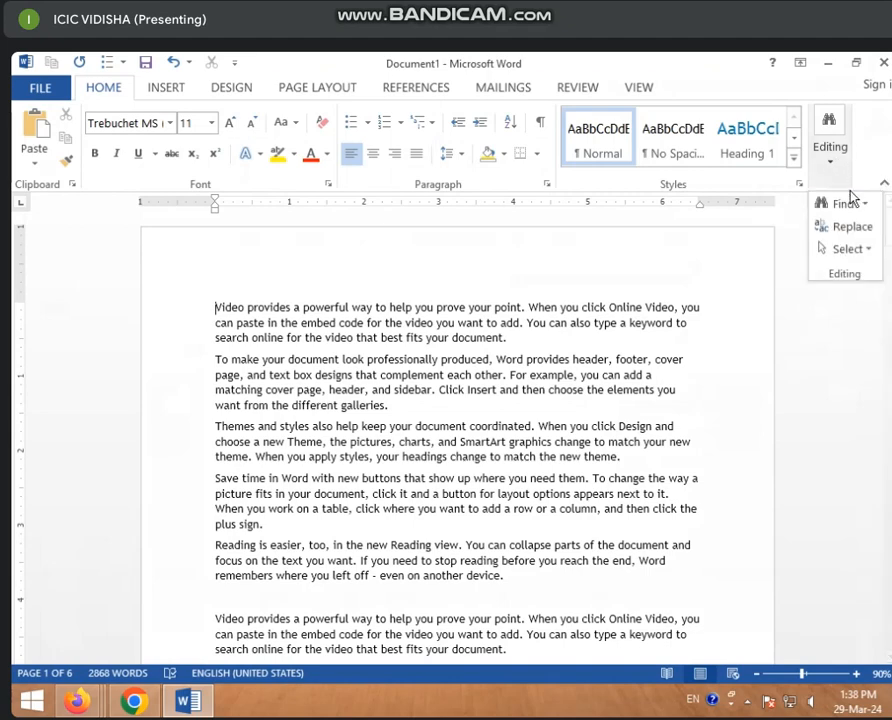
pyautogui.click(846, 236)
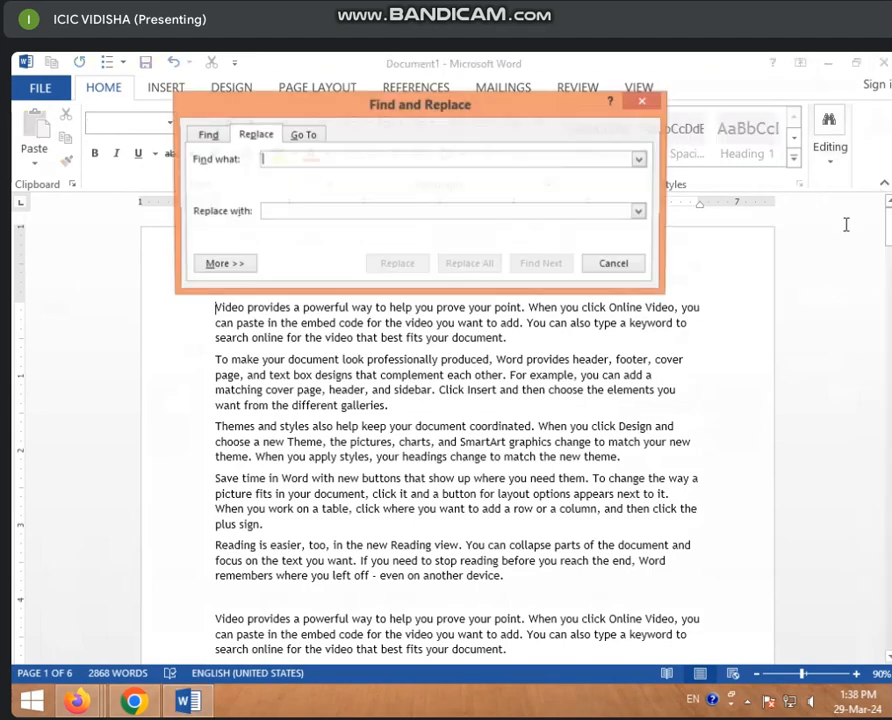
# Step: Show the Go To and Find options of the Find and Replace dialog, and close it
pyautogui.click(306, 137)
pyautogui.click(202, 138)
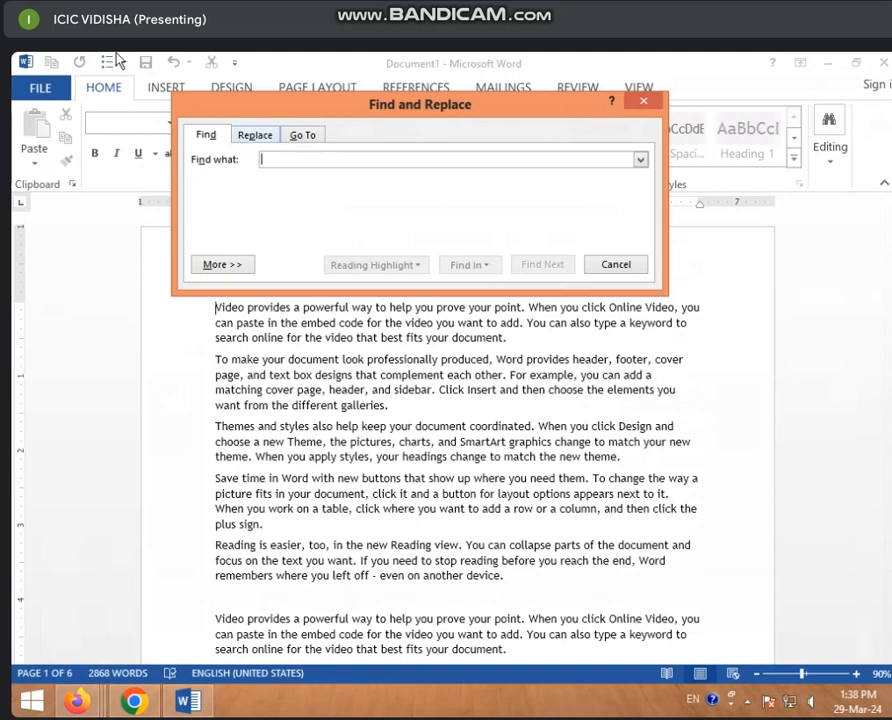
pyautogui.click(618, 266)
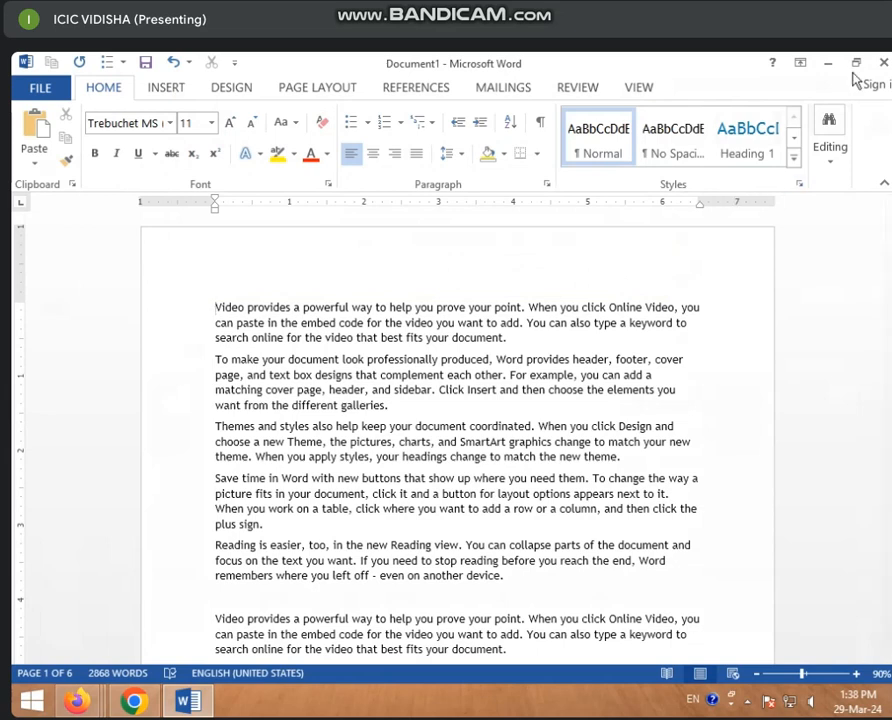
# Step: Search the document for "WANT" with the Find command and step through several successive matches
pyautogui.click(828, 165)
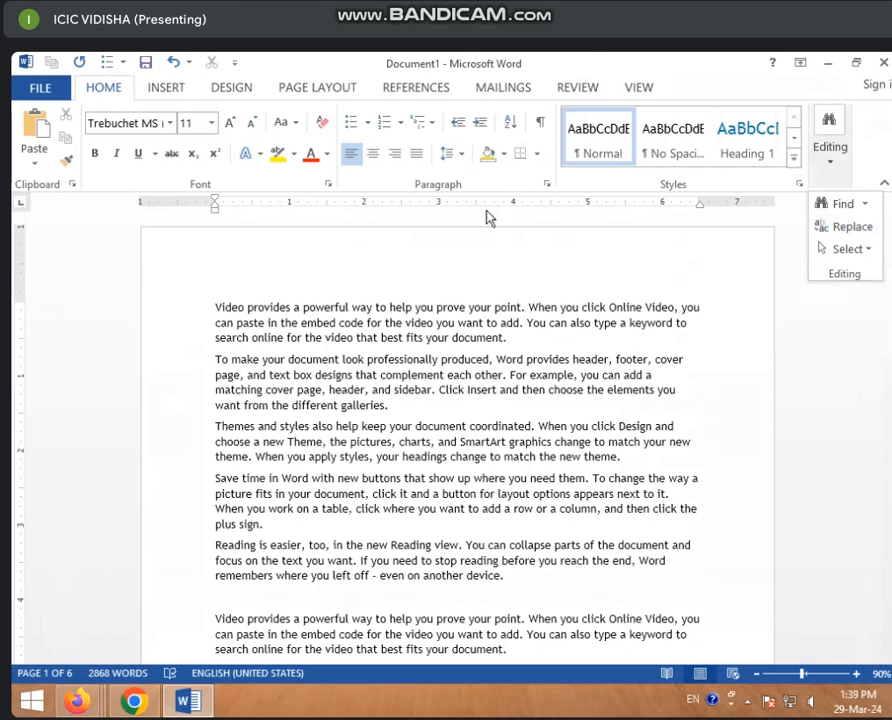
pyautogui.click(842, 230)
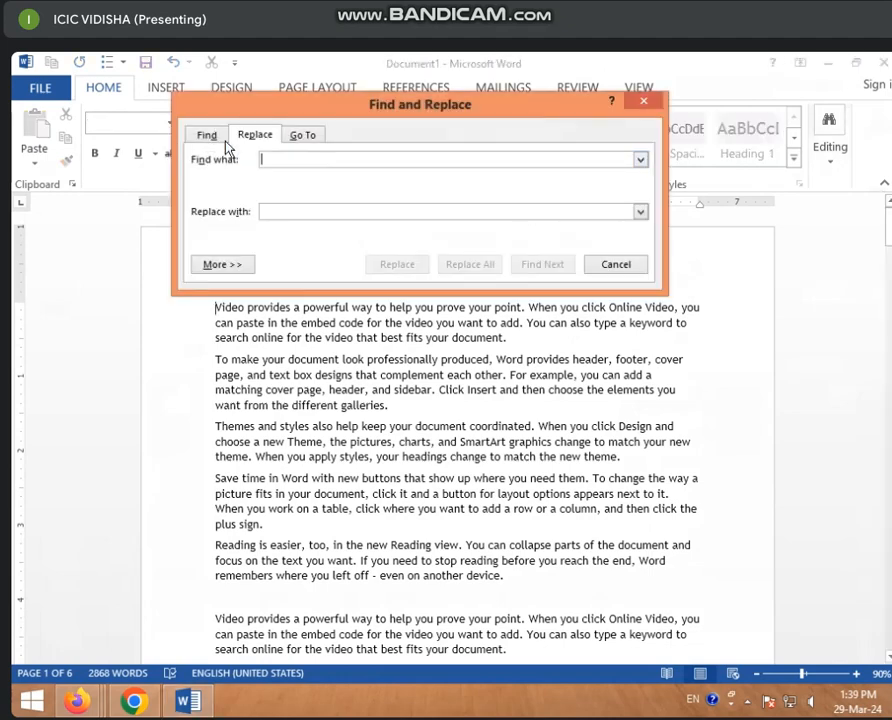
pyautogui.click(206, 135)
pyautogui.moveTo(314, 110); pyautogui.dragTo(241, 145)
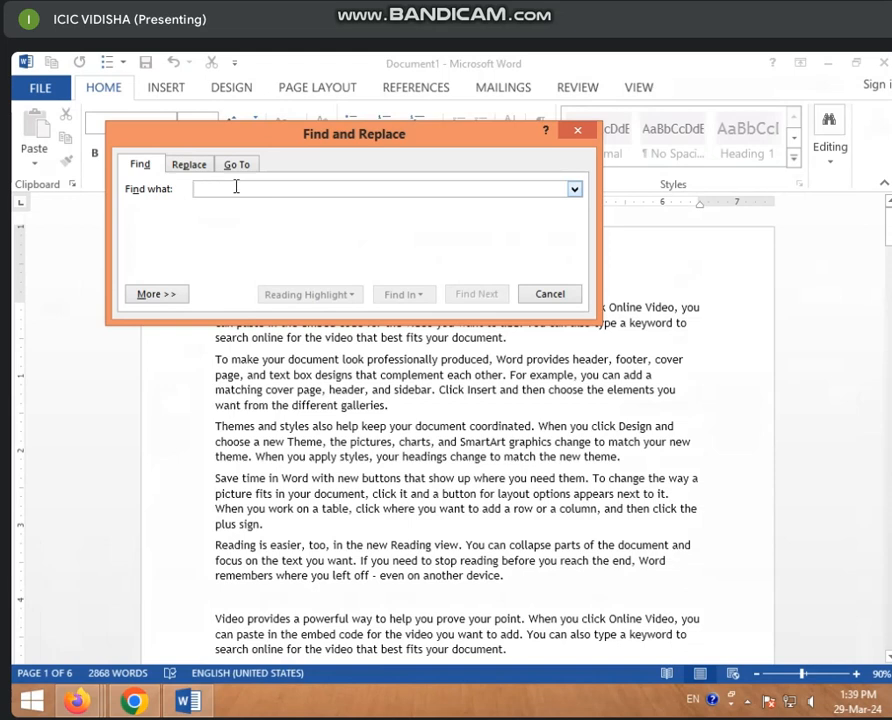
pyautogui.write('WANT')
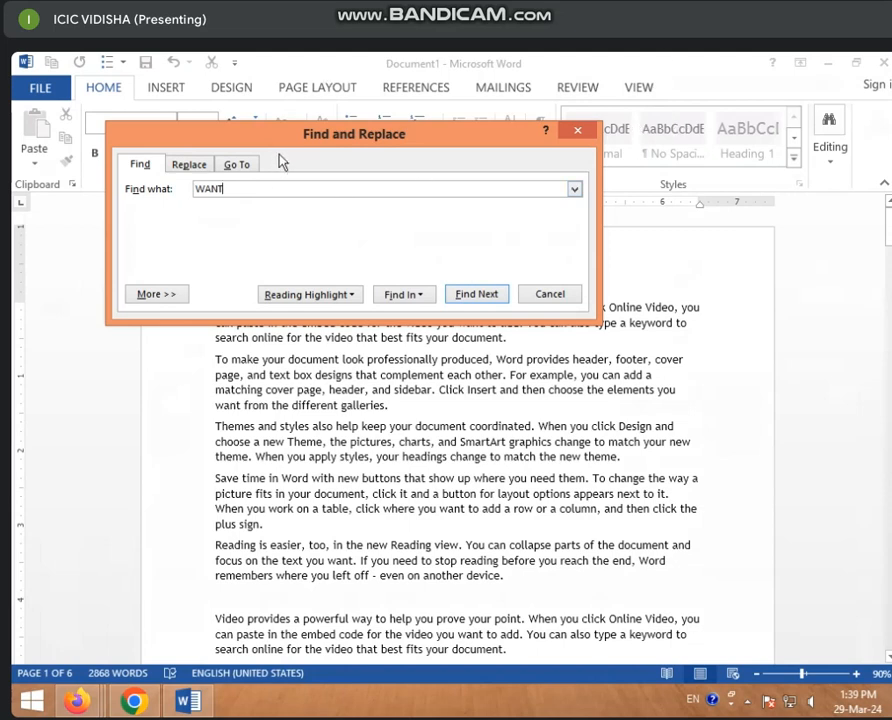
pyautogui.click(472, 296)
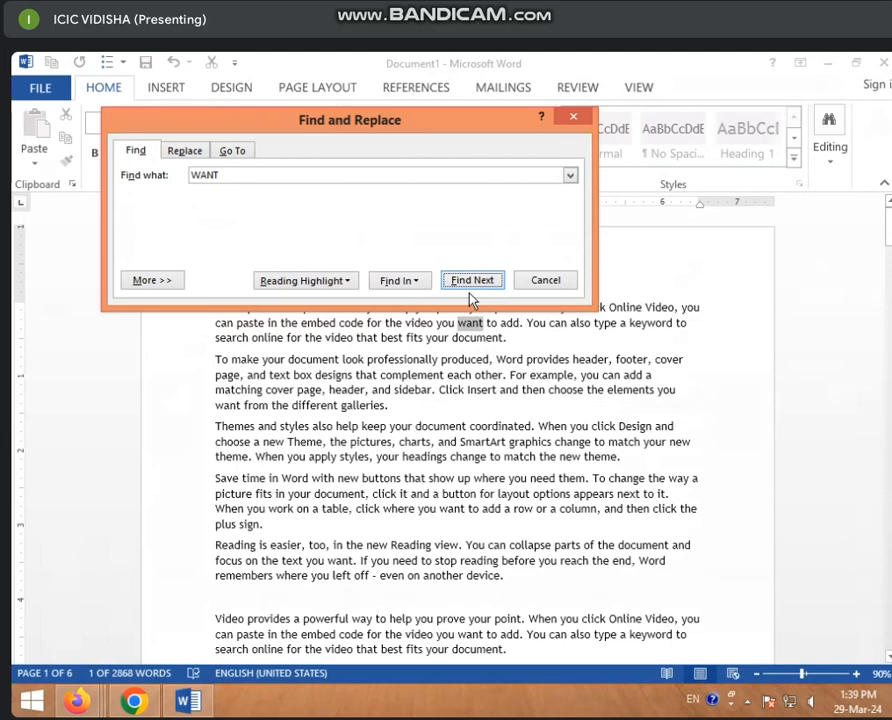
pyautogui.click(465, 282)
pyautogui.click(465, 282)
pyautogui.click(465, 282)
pyautogui.click(465, 282)
# Step: Find all occurrences of "WANT" in the main document, apply reading highlight to all of them, and review the highlighted words across the first pages
pyautogui.click(392, 284)
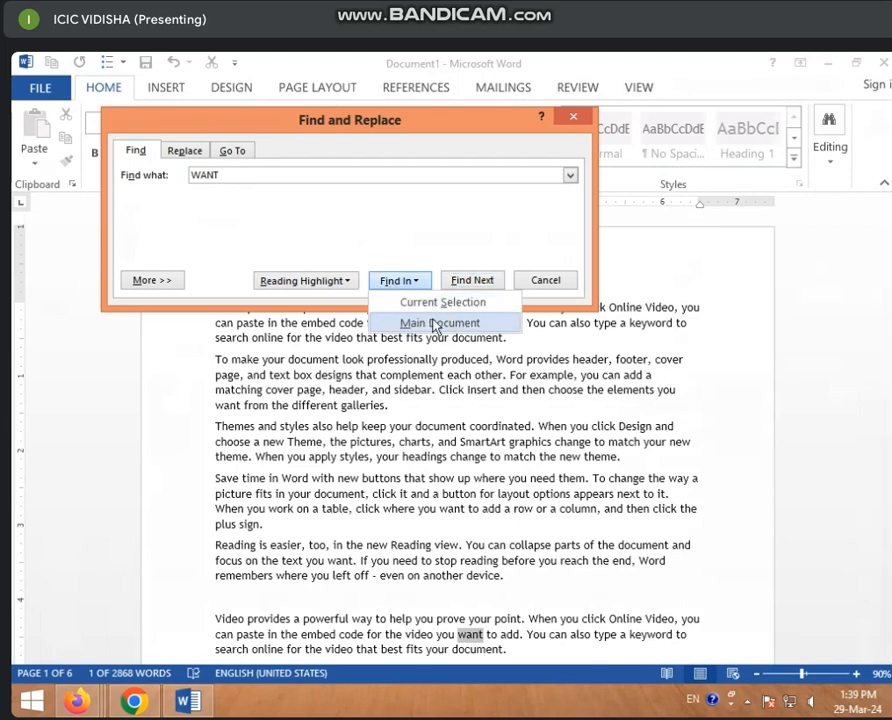
pyautogui.click(435, 323)
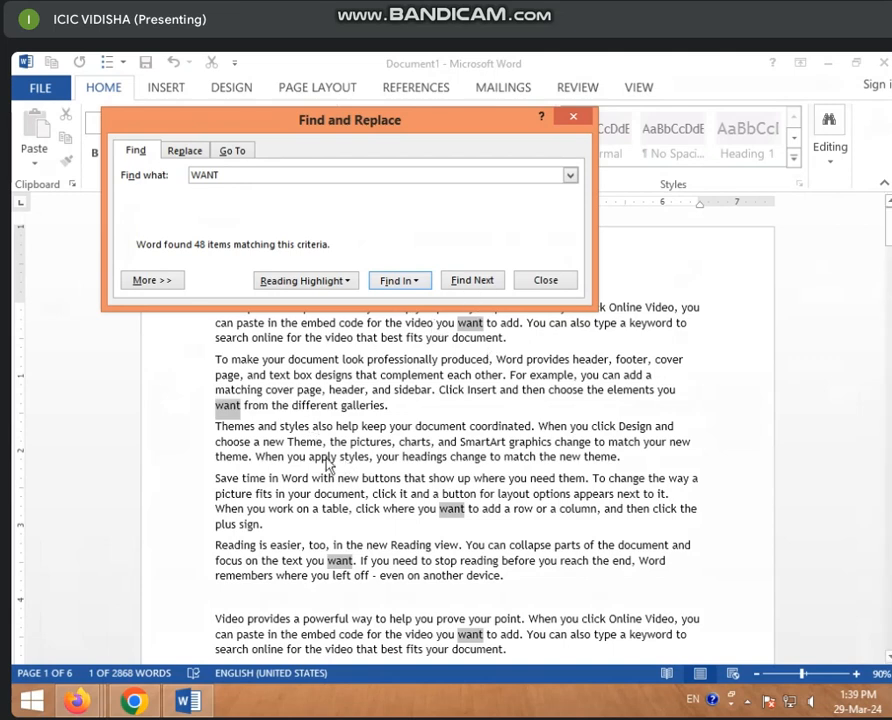
pyautogui.click(294, 282)
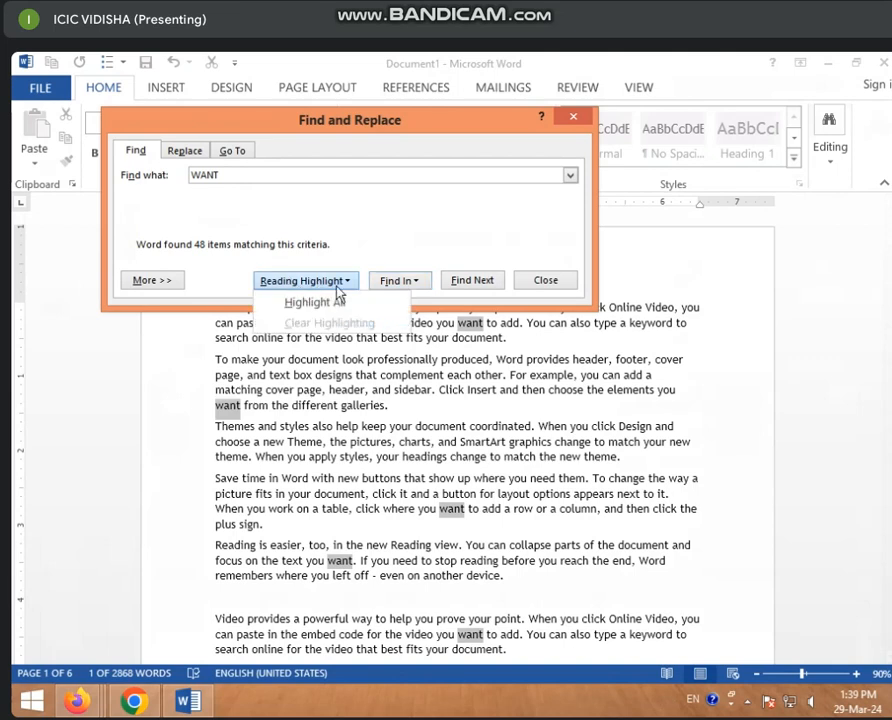
pyautogui.click(306, 303)
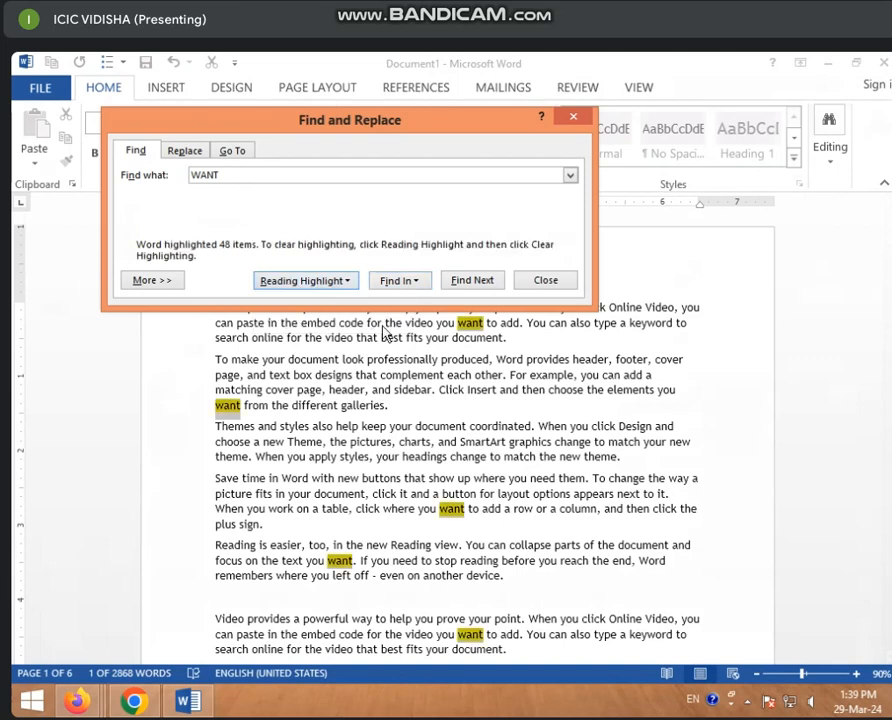
pyautogui.click(528, 285)
pyautogui.scroll(-12, 538, 392)
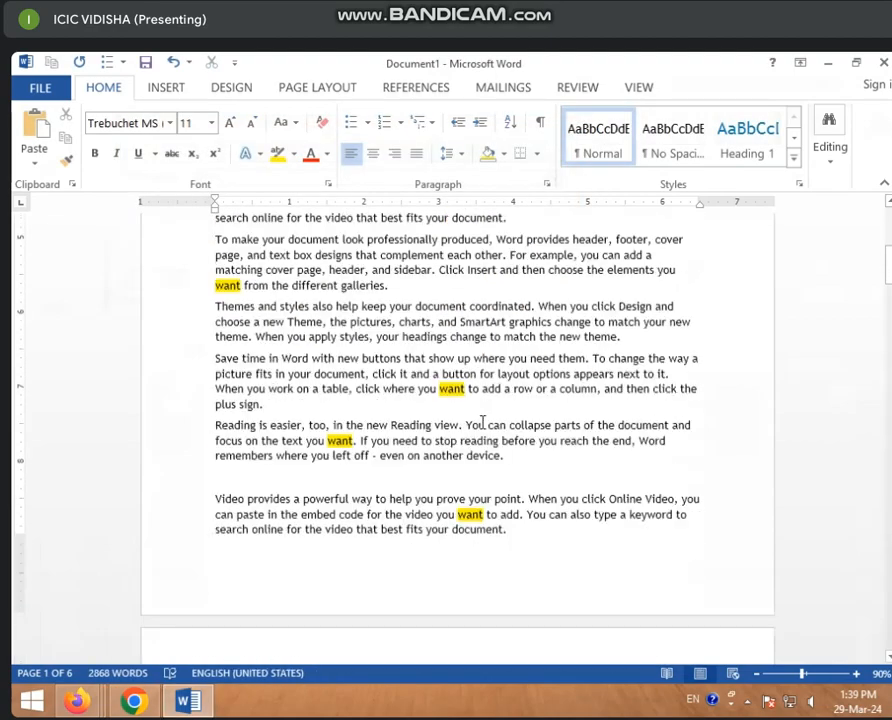
pyautogui.scroll(3, 482, 430)
pyautogui.scroll(3, 470, 427)
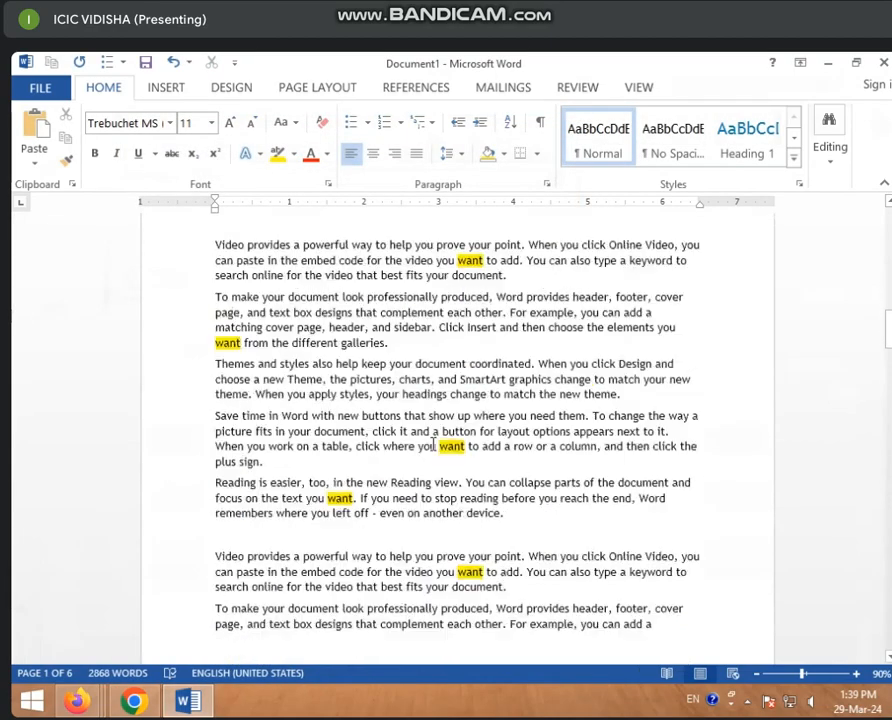
pyautogui.scroll(-6, 436, 434)
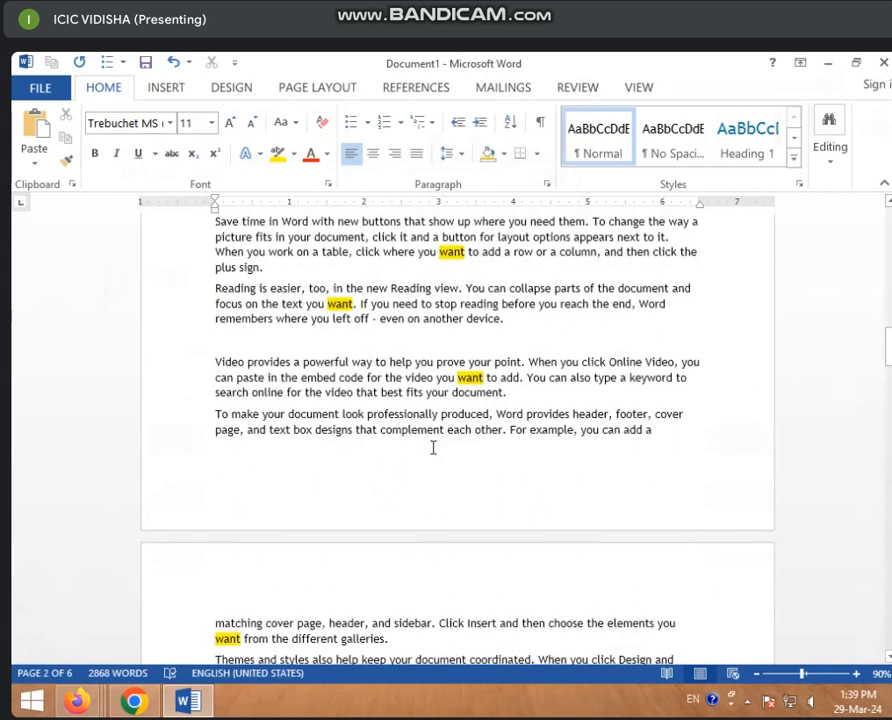
# Step: Reopen Find for "WANT", check the reading highlight options against the document text, and close the dialog
pyautogui.hotkey('ctrl', 'h')
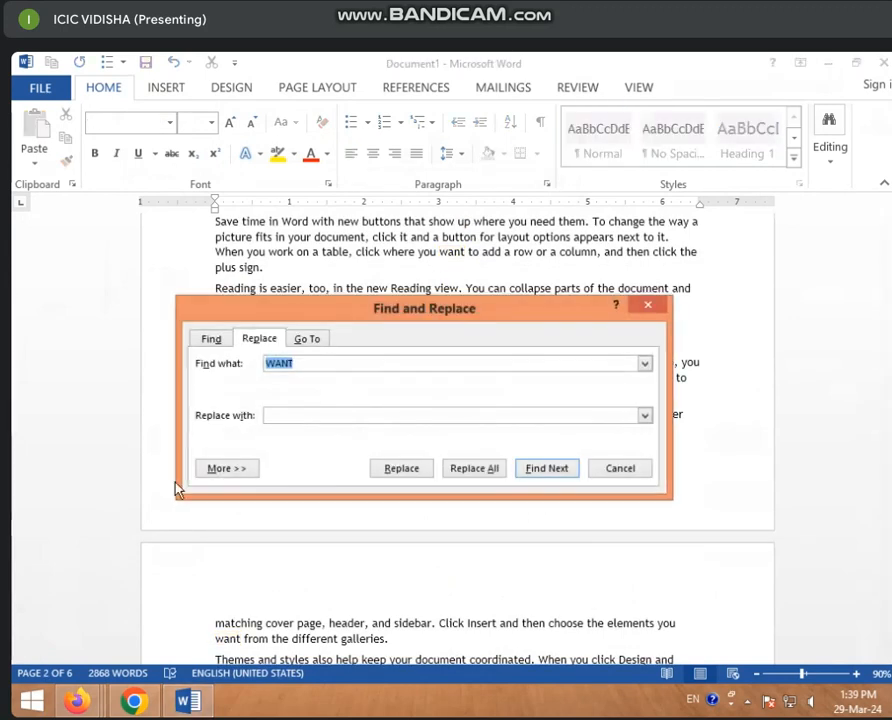
pyautogui.click(214, 342)
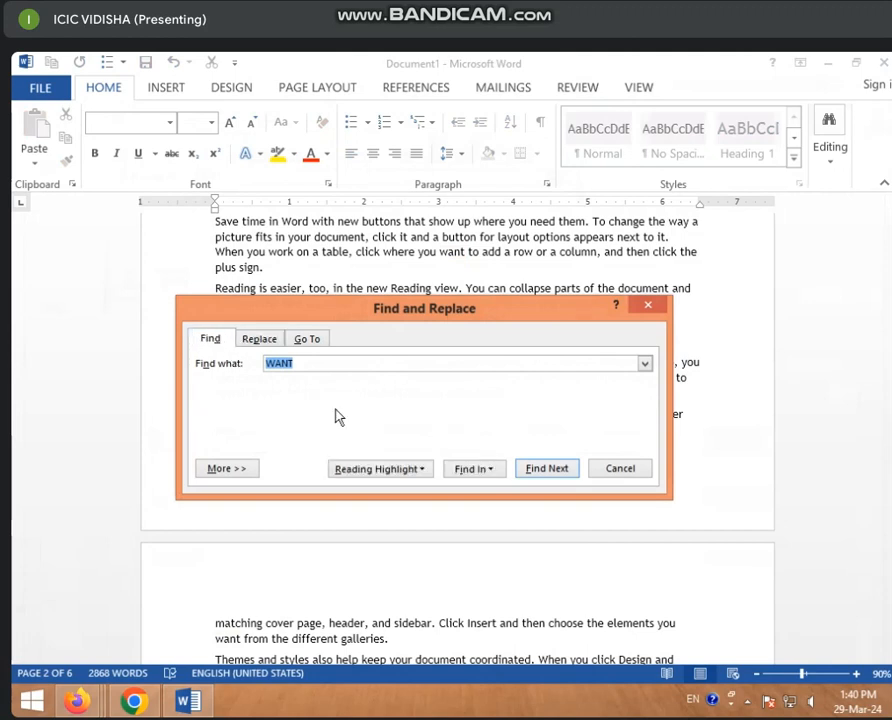
pyautogui.click(424, 469)
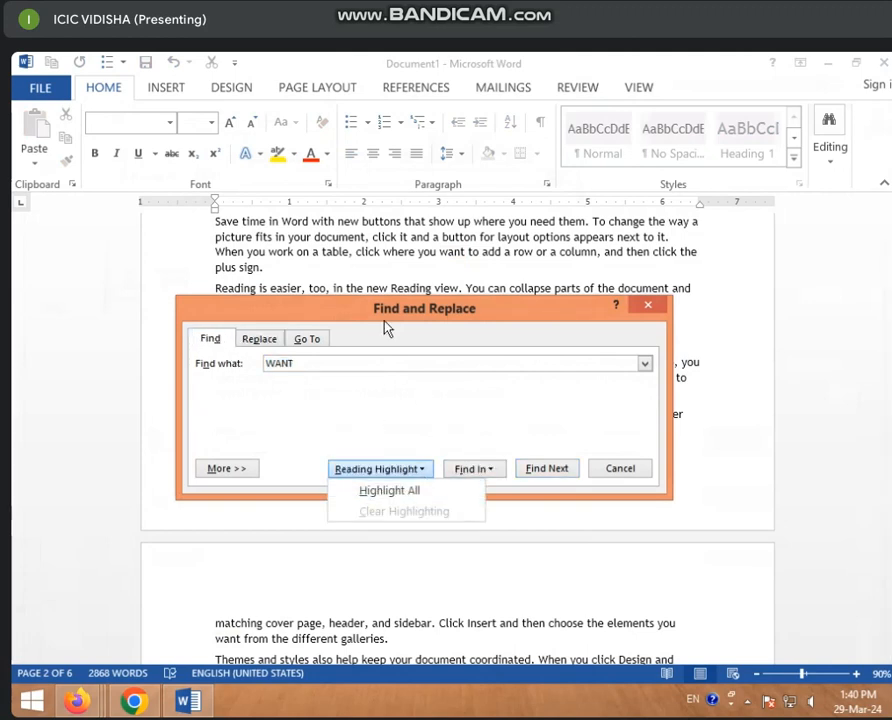
pyautogui.moveTo(388, 329); pyautogui.dragTo(590, 290)
pyautogui.click(272, 348)
pyautogui.scroll(3, 272, 348)
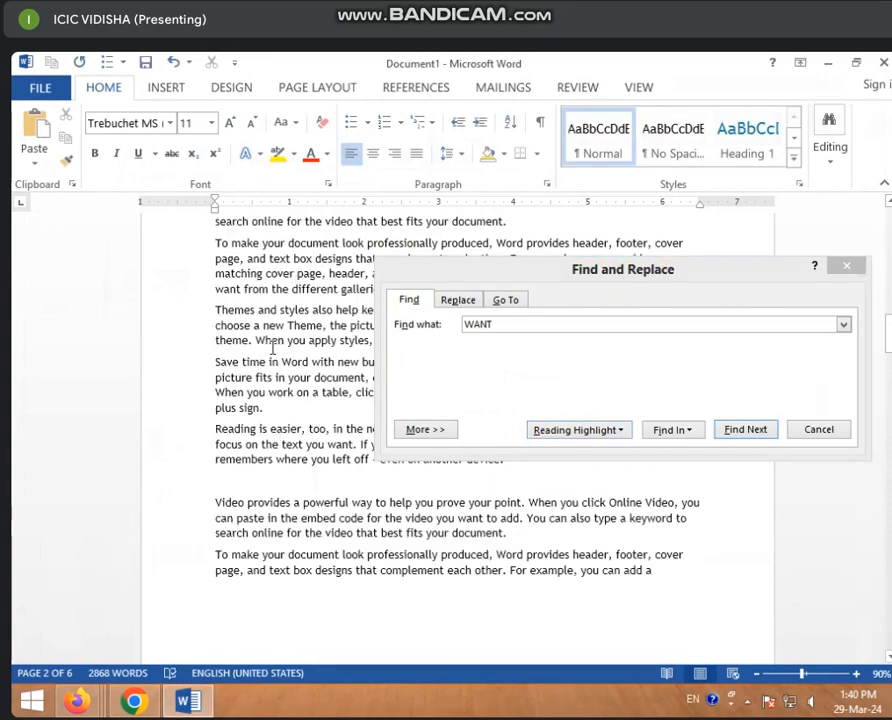
pyautogui.scroll(-5, 272, 348)
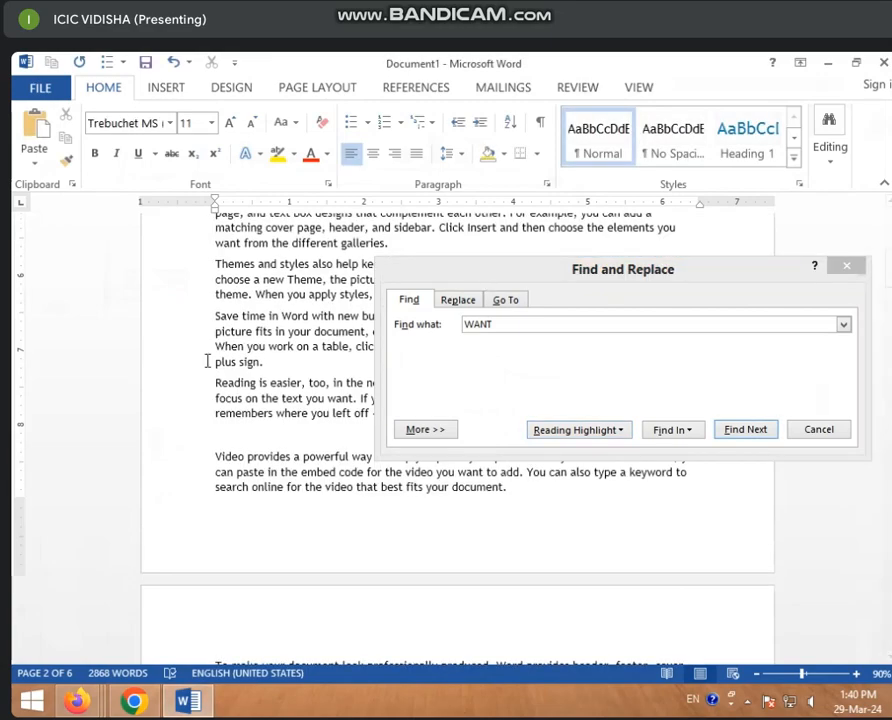
pyautogui.scroll(7, 208, 361)
pyautogui.click(637, 432)
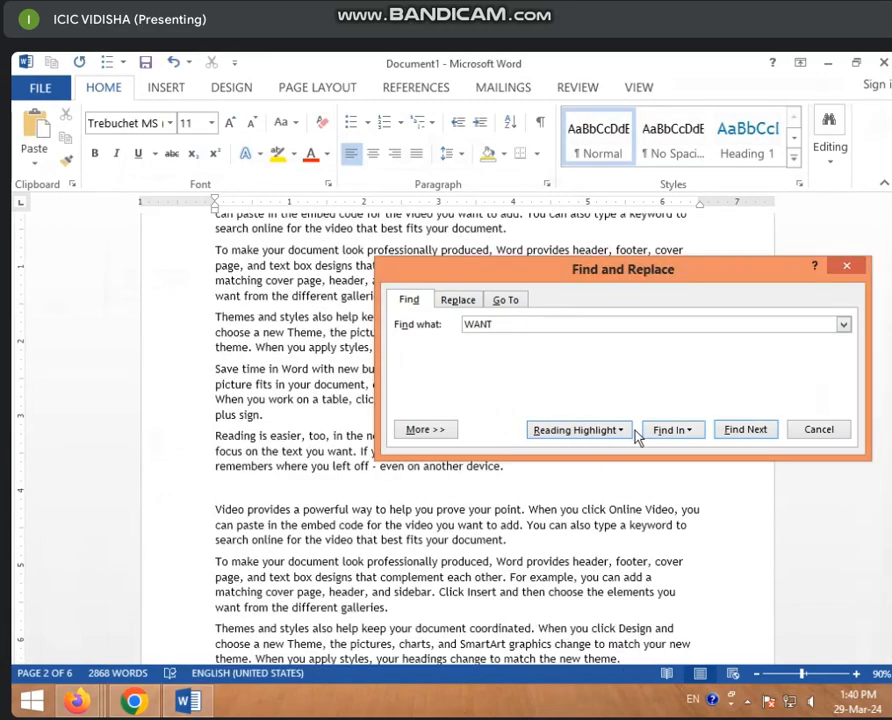
pyautogui.click(626, 431)
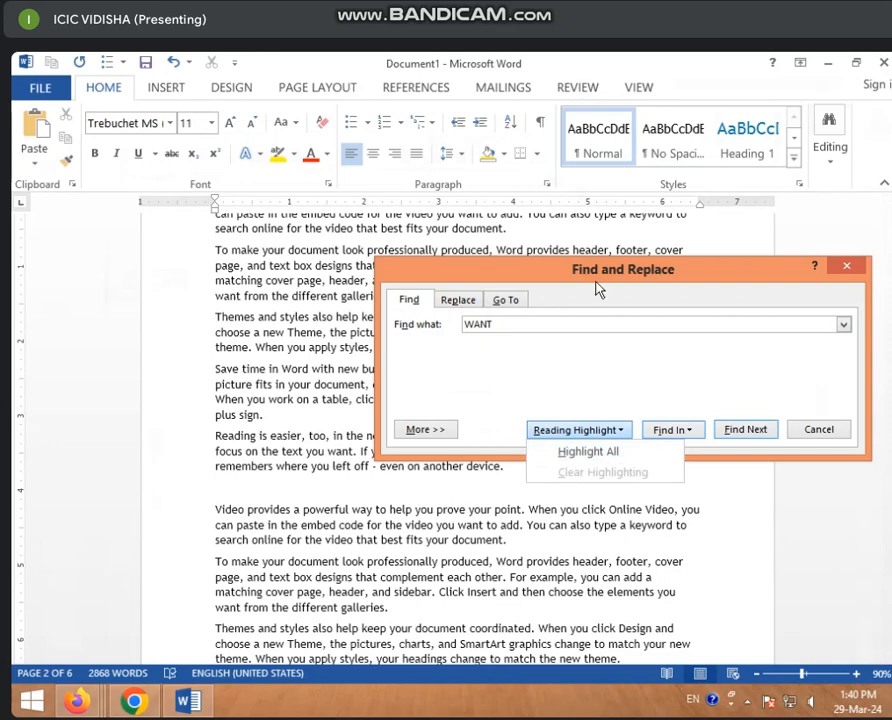
pyautogui.moveTo(560, 279); pyautogui.dragTo(316, 215)
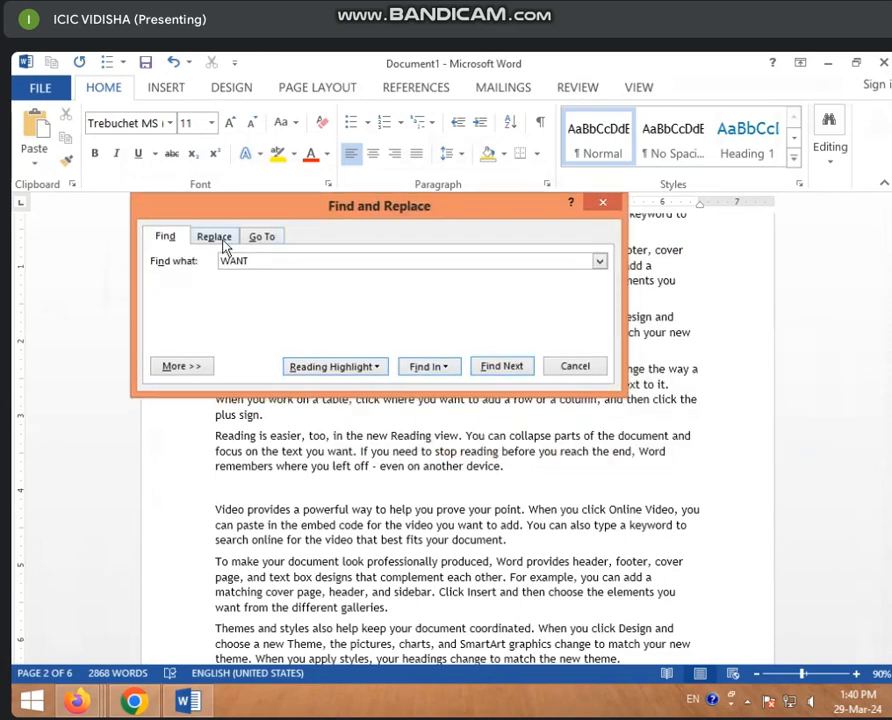
pyautogui.click(575, 366)
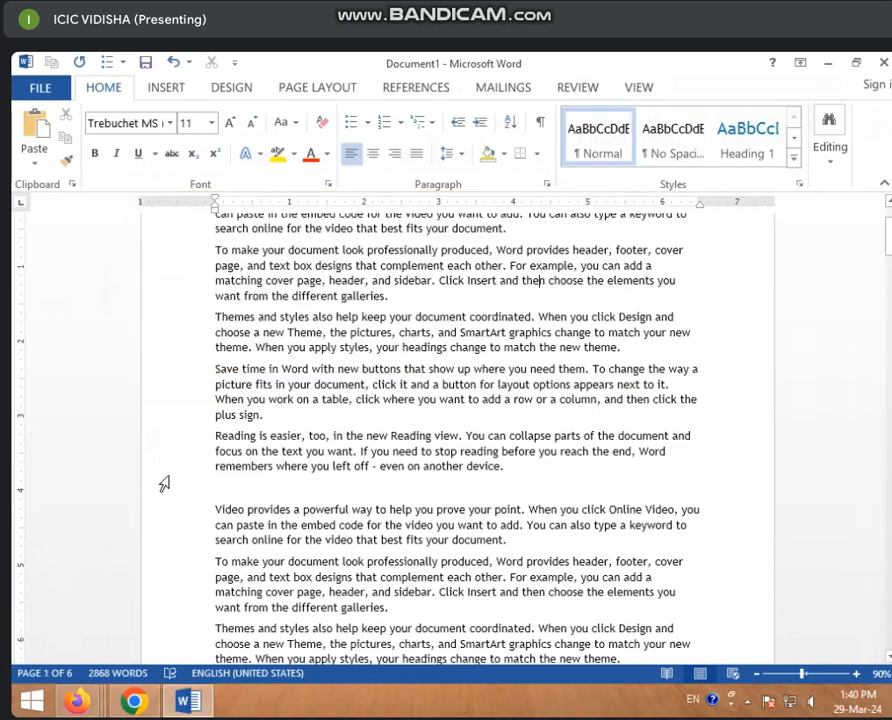
pyautogui.doubleClick(240, 437)
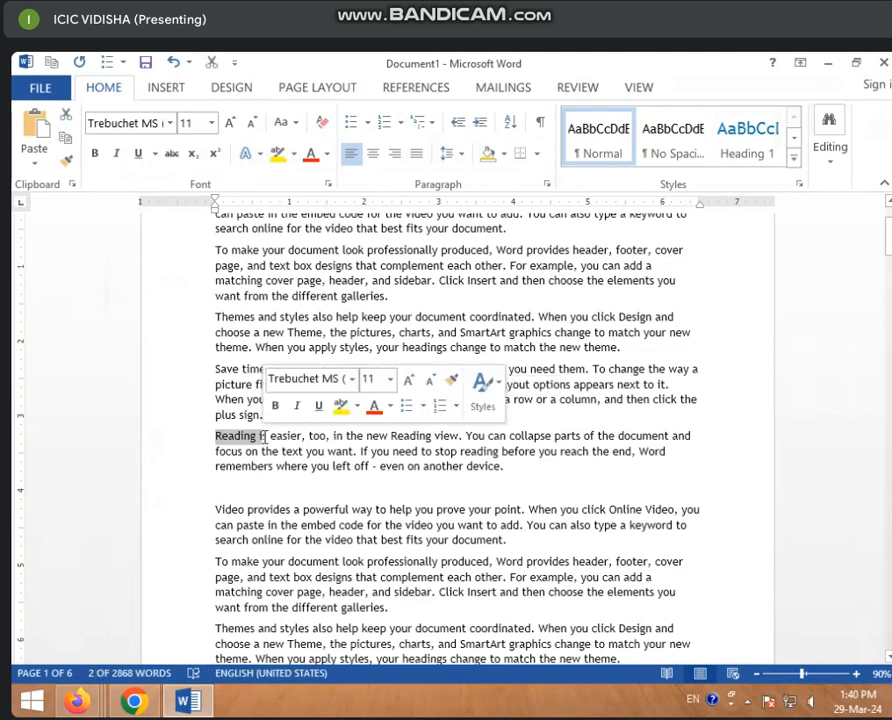
pyautogui.click(242, 520)
pyautogui.scroll(-4, 248, 584)
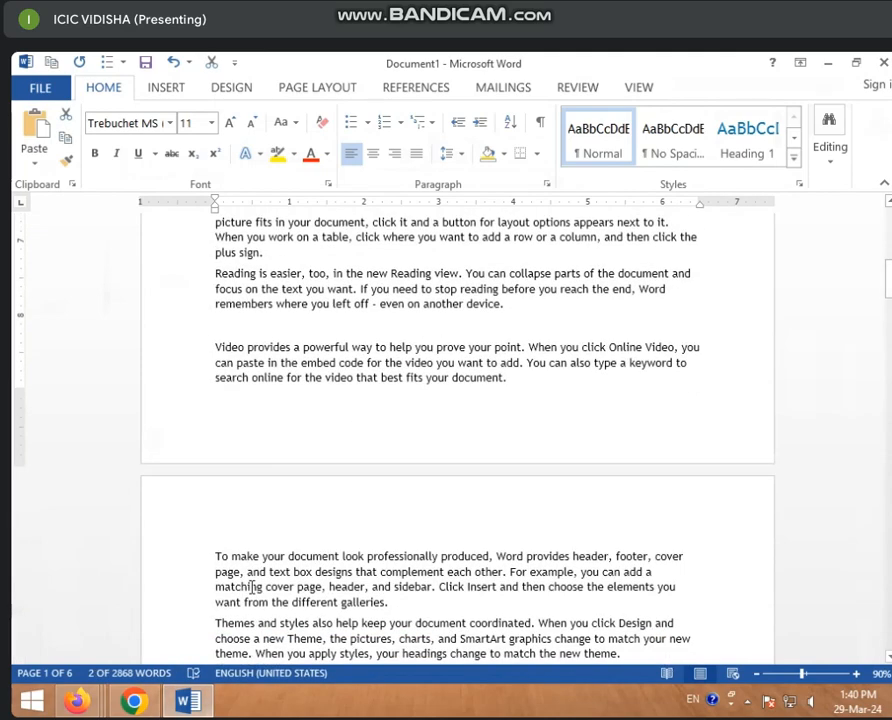
pyautogui.scroll(15, 252, 587)
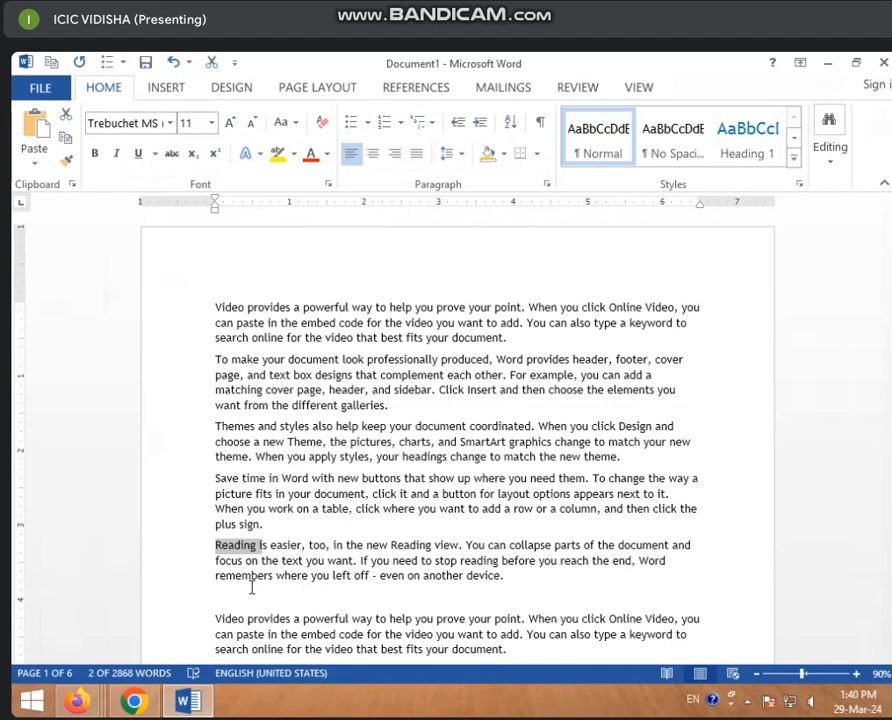
# Step: Open Replace and set the search text to the word "easier" copied from the fifth paragraph on page 1
pyautogui.hotkey('ctrl', 'h')
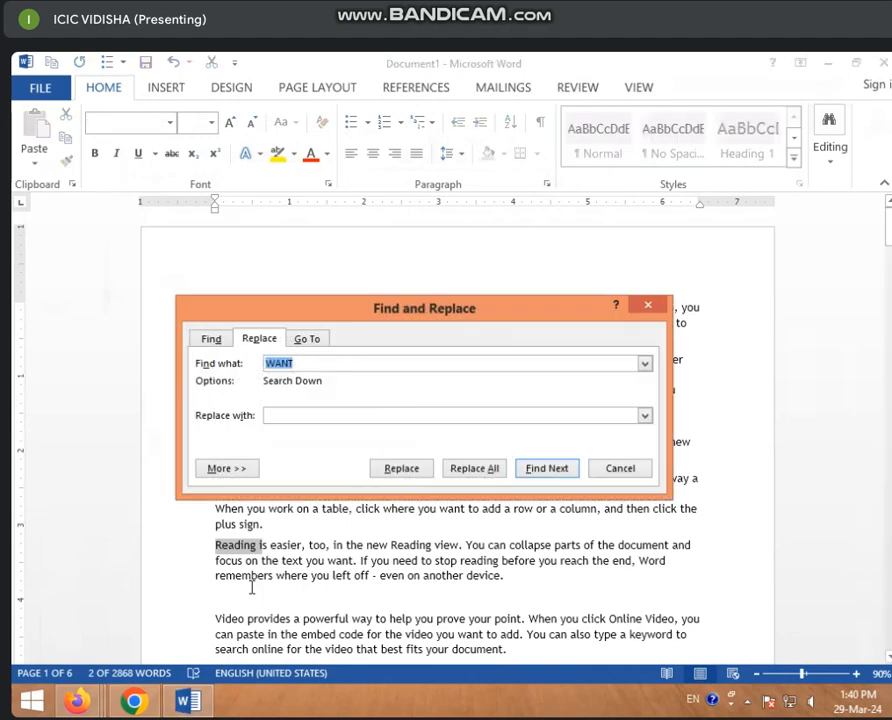
pyautogui.click(265, 334)
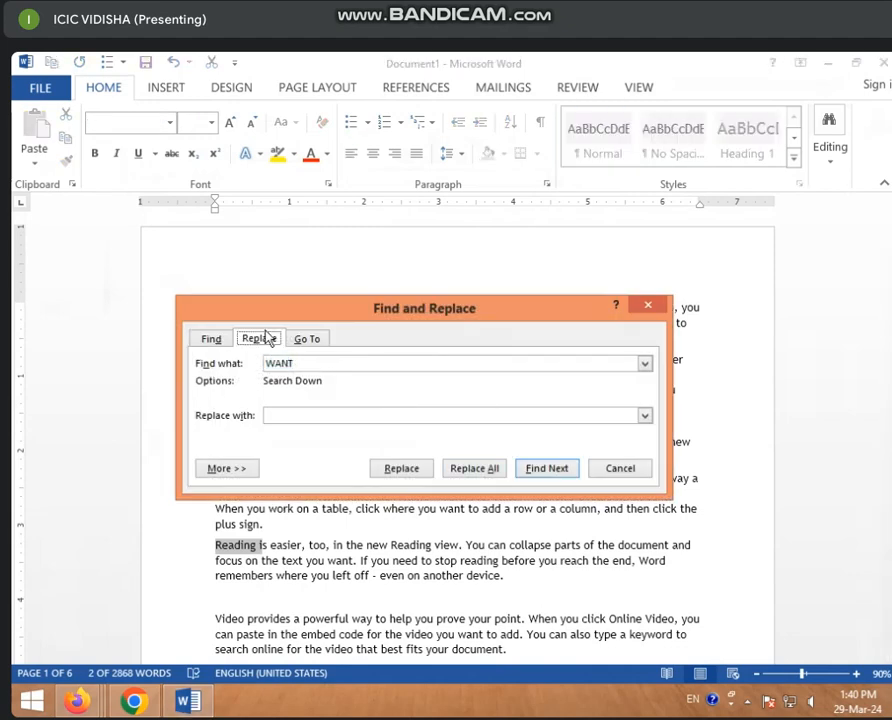
pyautogui.moveTo(316, 368); pyautogui.dragTo(166, 372)
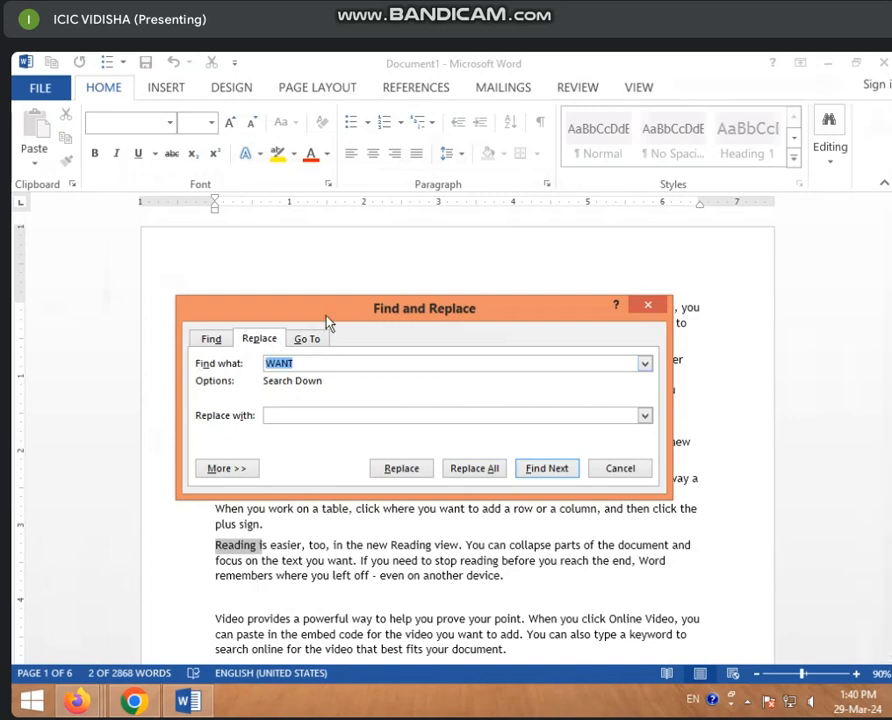
pyautogui.moveTo(326, 316); pyautogui.dragTo(361, 255)
pyautogui.doubleClick(245, 549)
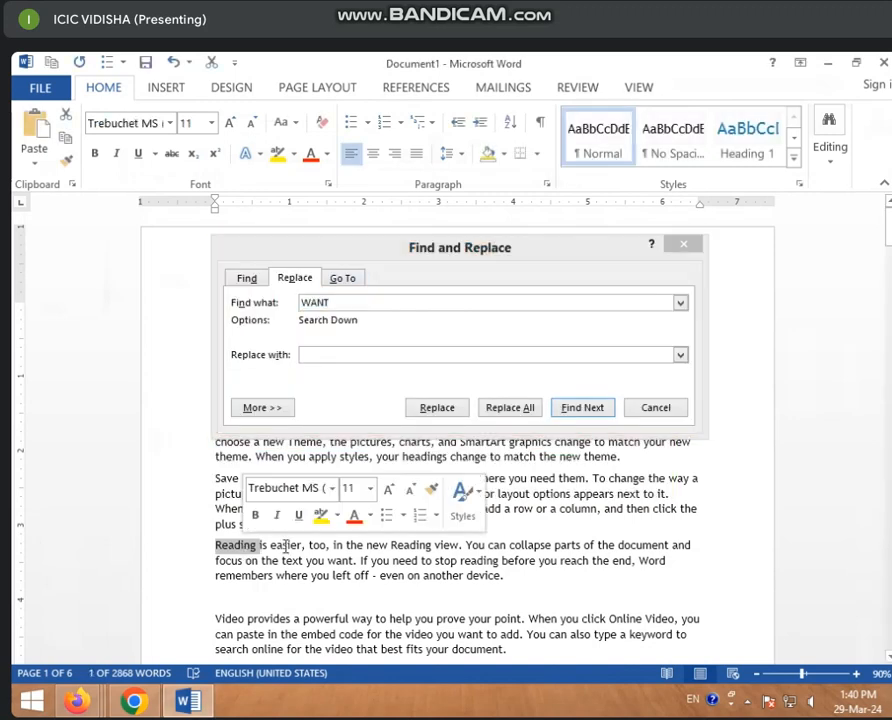
pyautogui.doubleClick(288, 546)
pyautogui.hotkey('ctrl', 'c')
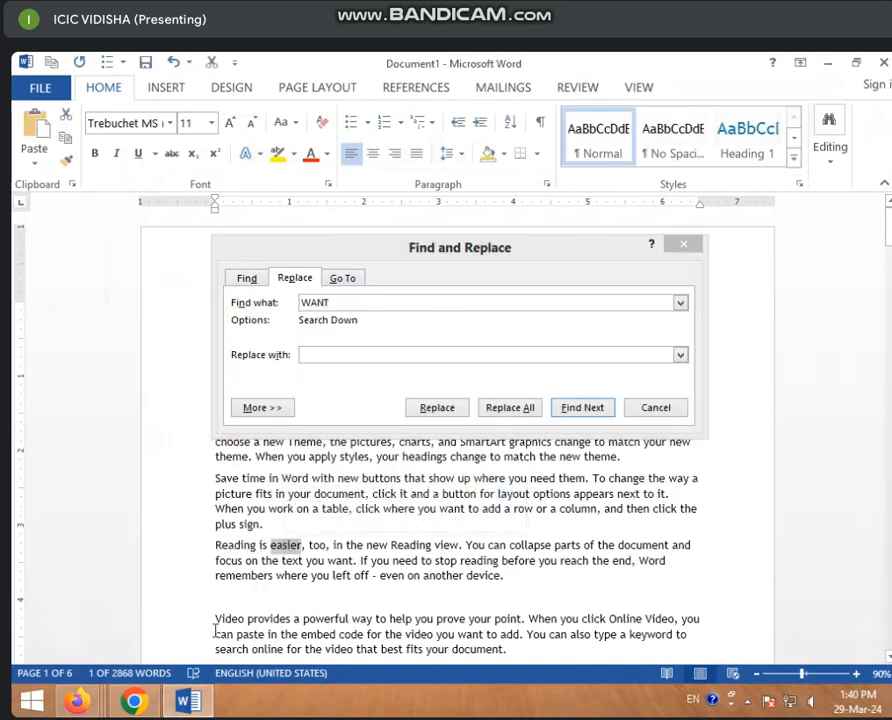
pyautogui.doubleClick(314, 303)
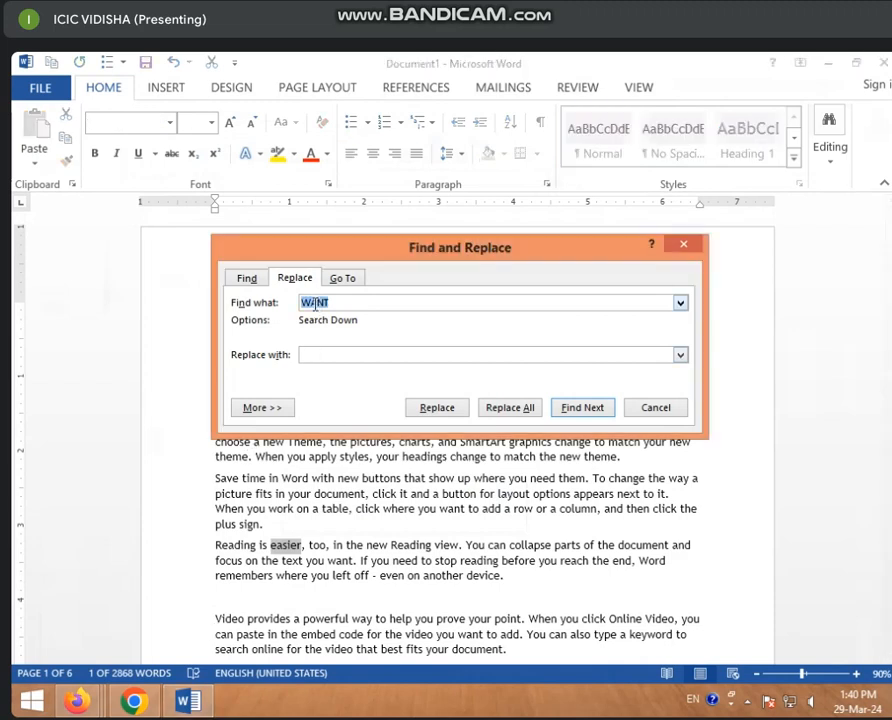
pyautogui.hotkey('ctrl', 'v')
# Step: Set the replacement text to "KEYBOARD" and replace the selected occurrence of "easier" in the fifth paragraph
pyautogui.click(333, 356)
pyautogui.write('KEYWO')
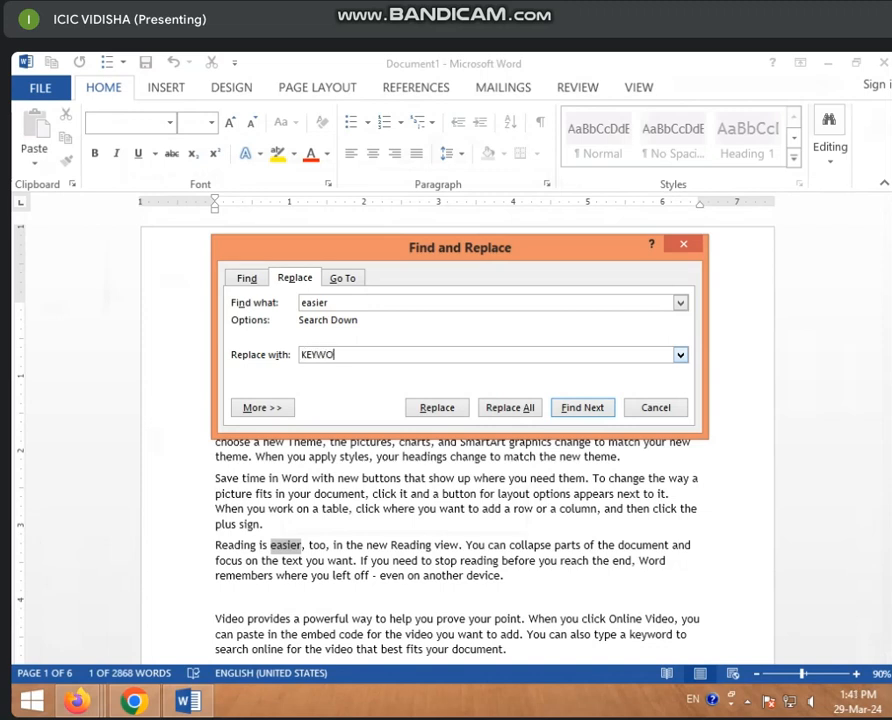
pyautogui.press('BackSpace')
pyautogui.press('BackSpace')
pyautogui.write('BOARD')
pyautogui.moveTo(487, 257); pyautogui.dragTo(531, 130)
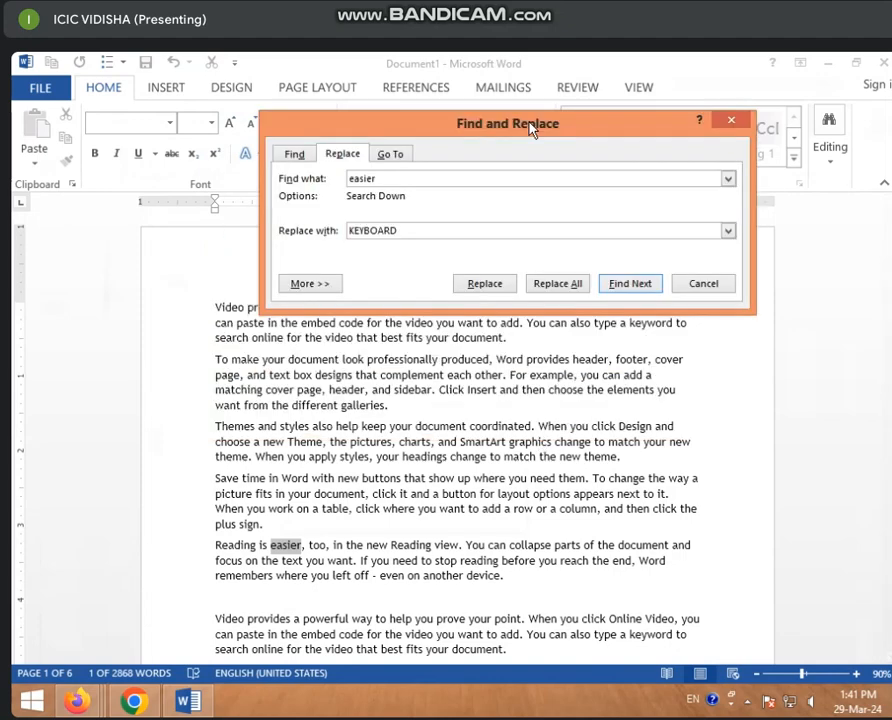
pyautogui.click(481, 287)
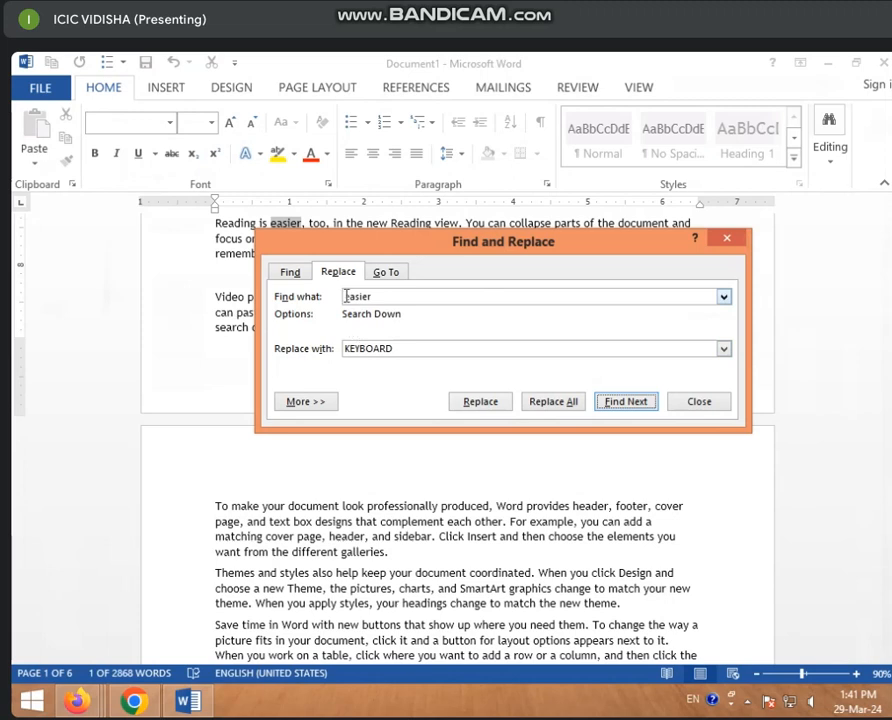
# Step: Replace all occurrences of "easier" with "KEYBOARD" in the document, continuing the search from the beginning
pyautogui.click(550, 405)
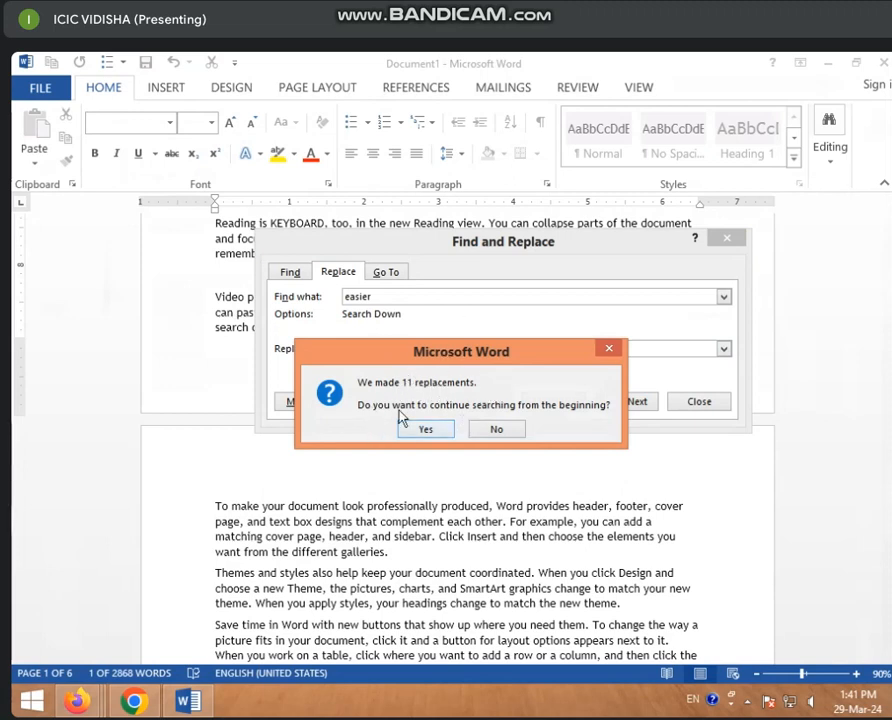
pyautogui.click(436, 430)
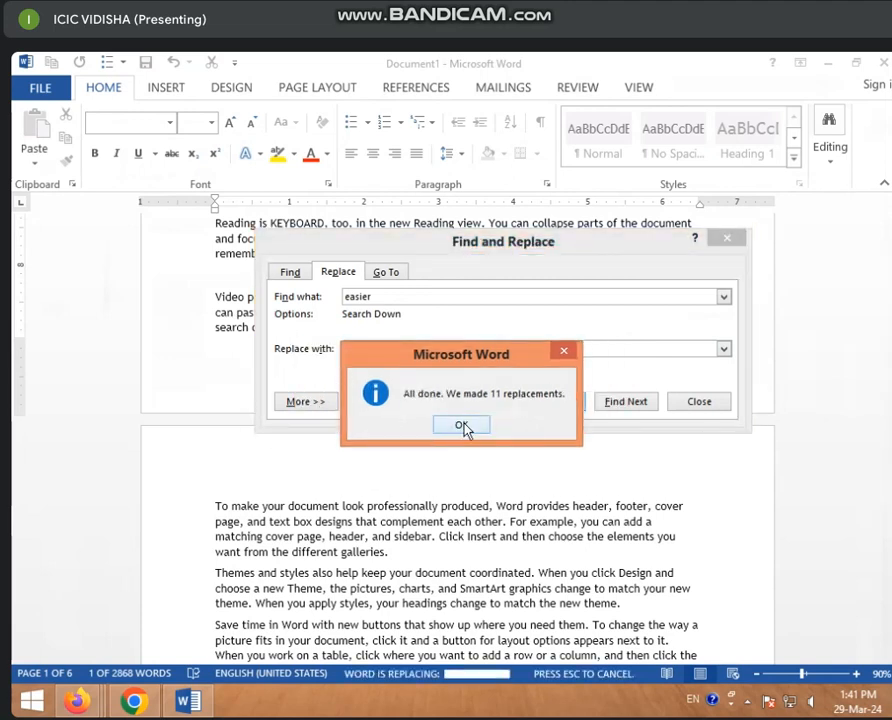
pyautogui.click(465, 428)
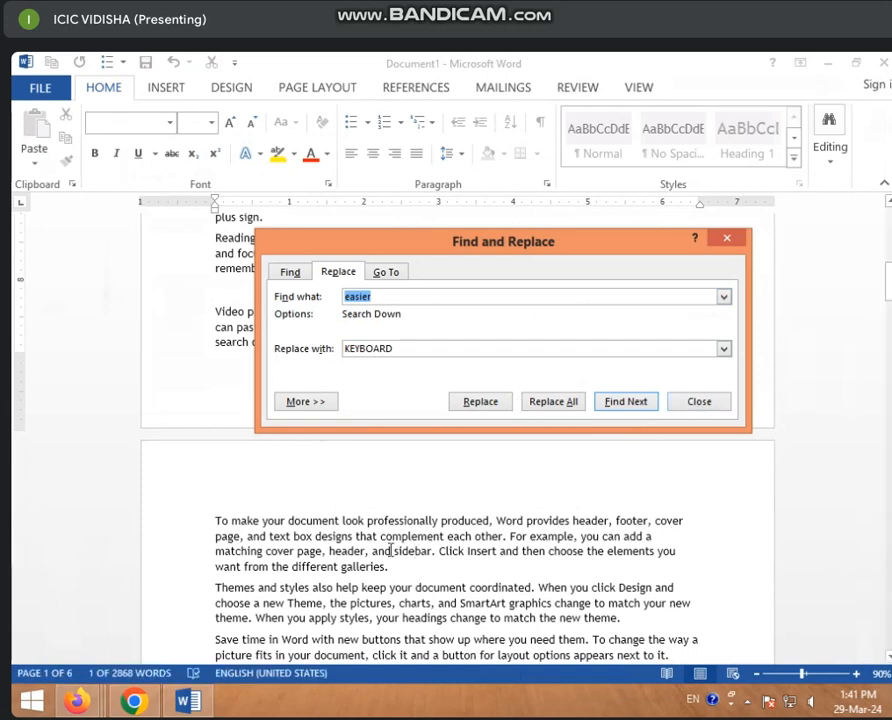
# Step: Search the whole document for any remaining "easier", continuing from the beginning
pyautogui.click(291, 272)
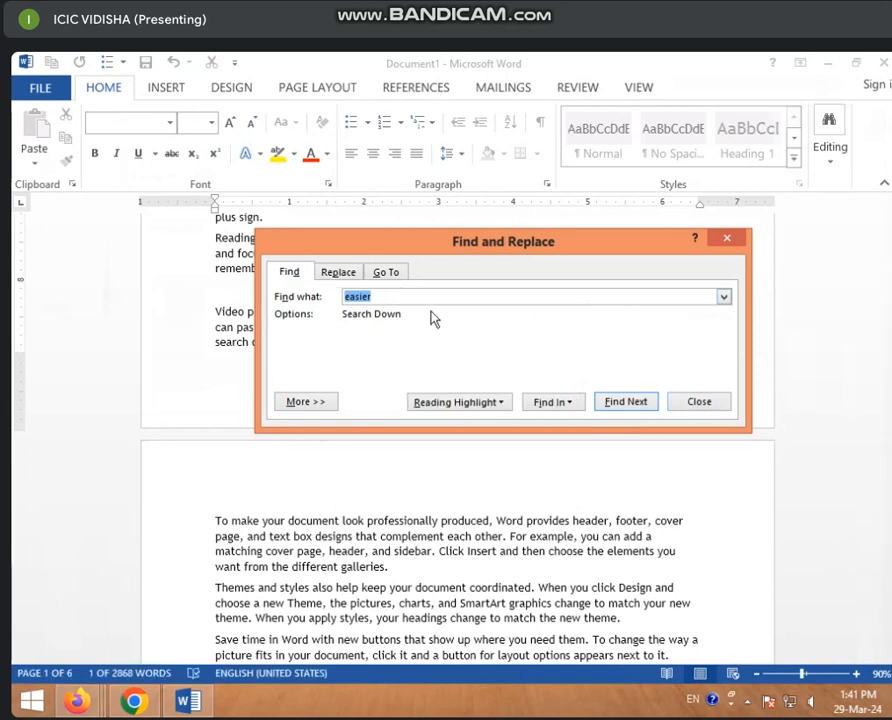
pyautogui.click(618, 401)
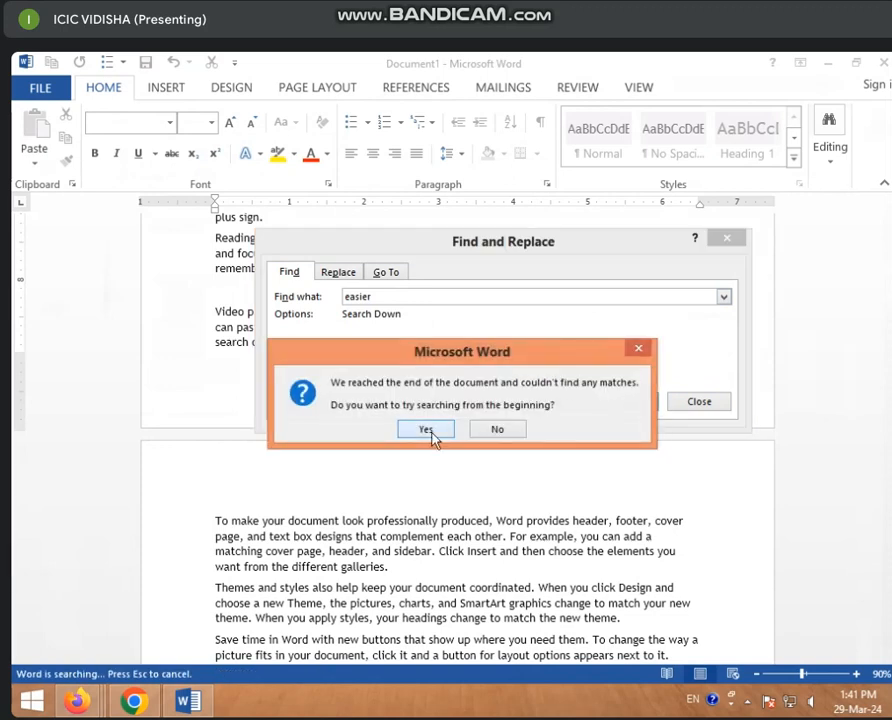
pyautogui.click(432, 437)
pyautogui.click(464, 426)
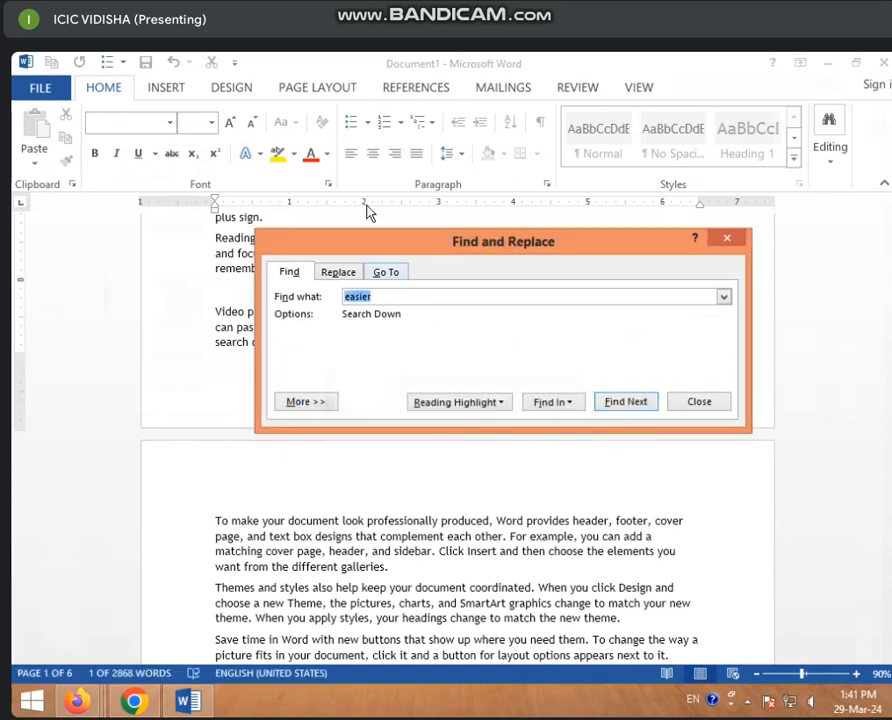
# Step: Use Go To with Page as the target to jump to page 6
pyautogui.click(388, 278)
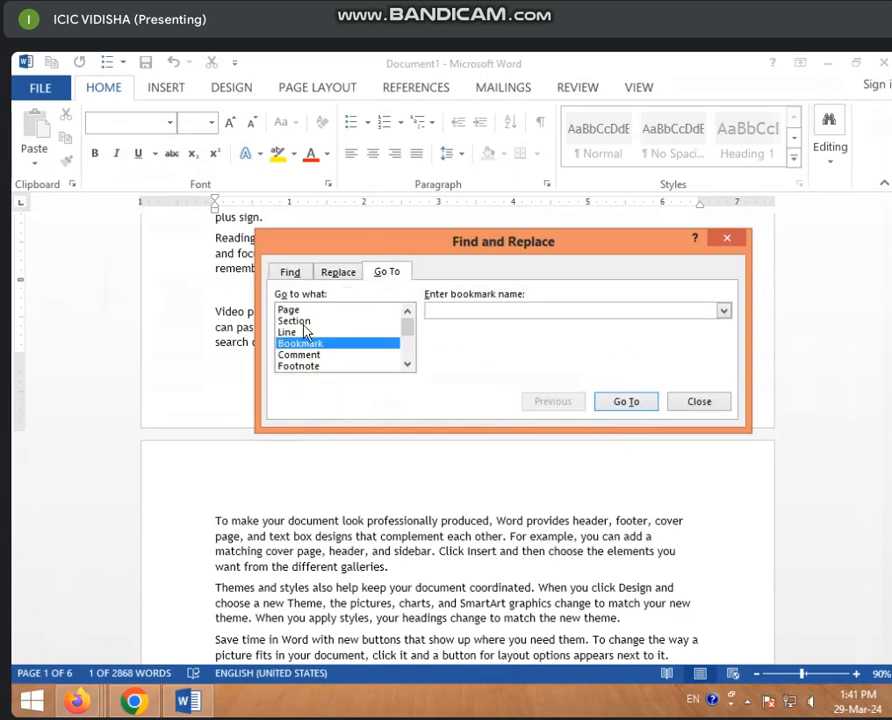
pyautogui.click(289, 311)
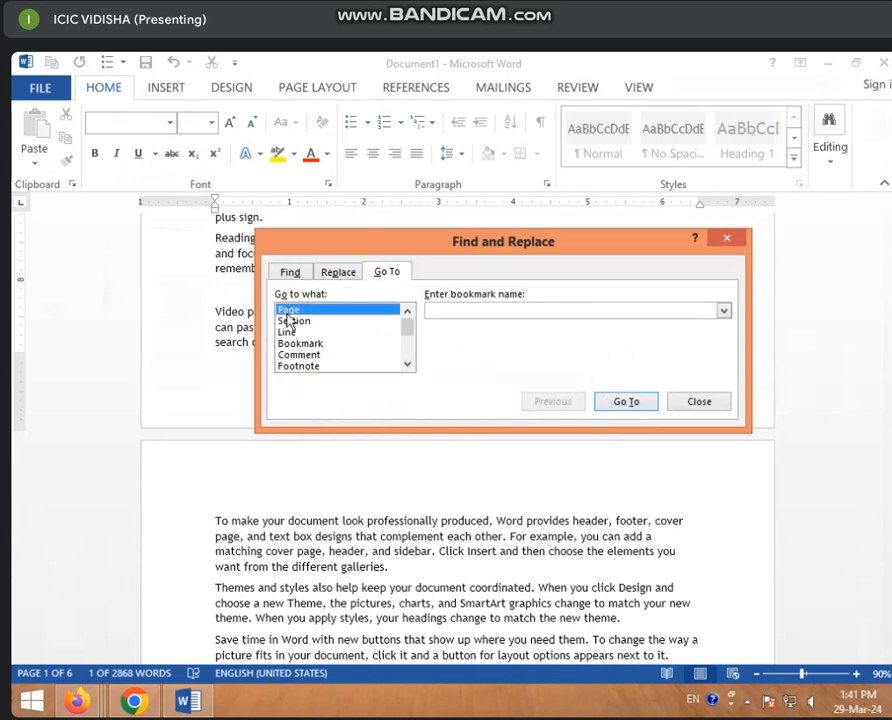
pyautogui.click(439, 311)
pyautogui.write('6')
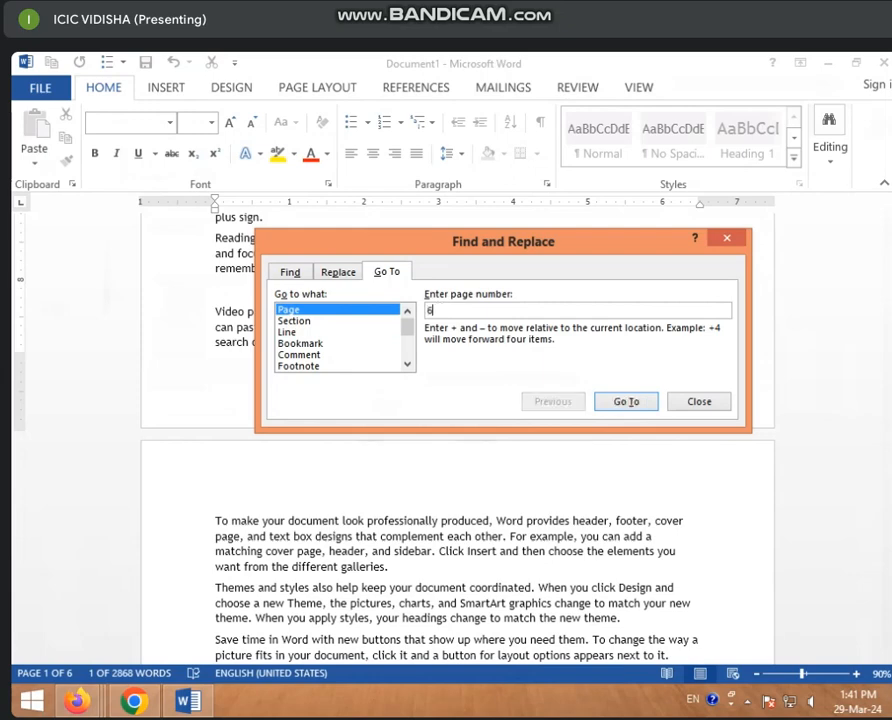
pyautogui.click(627, 403)
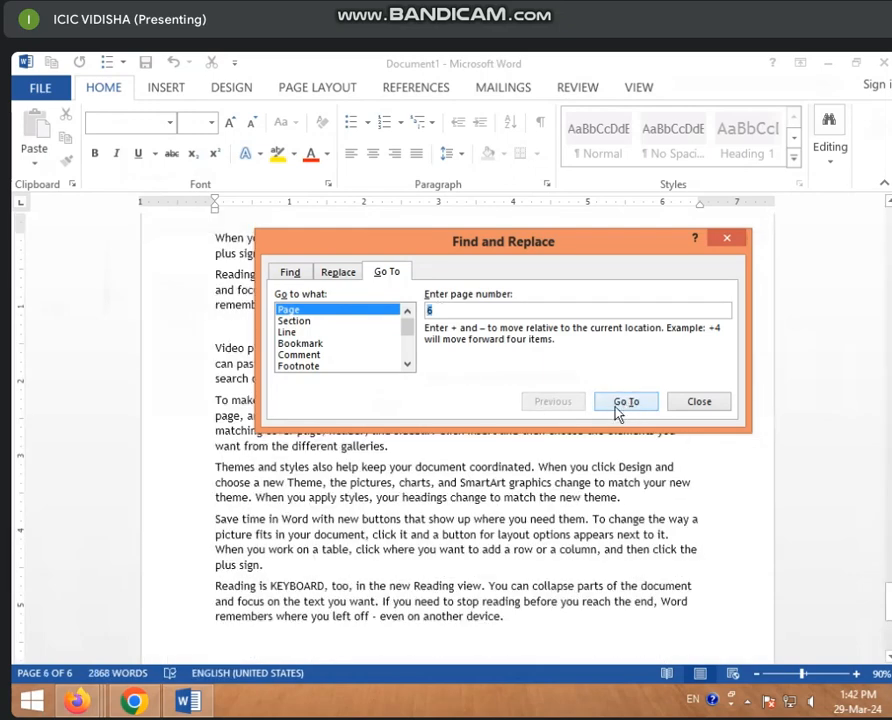
# Step: Use Go To with Line as the target to move the cursor to line 20, close the dialog, and check its position on page 1
pyautogui.click(292, 333)
pyautogui.click(449, 309)
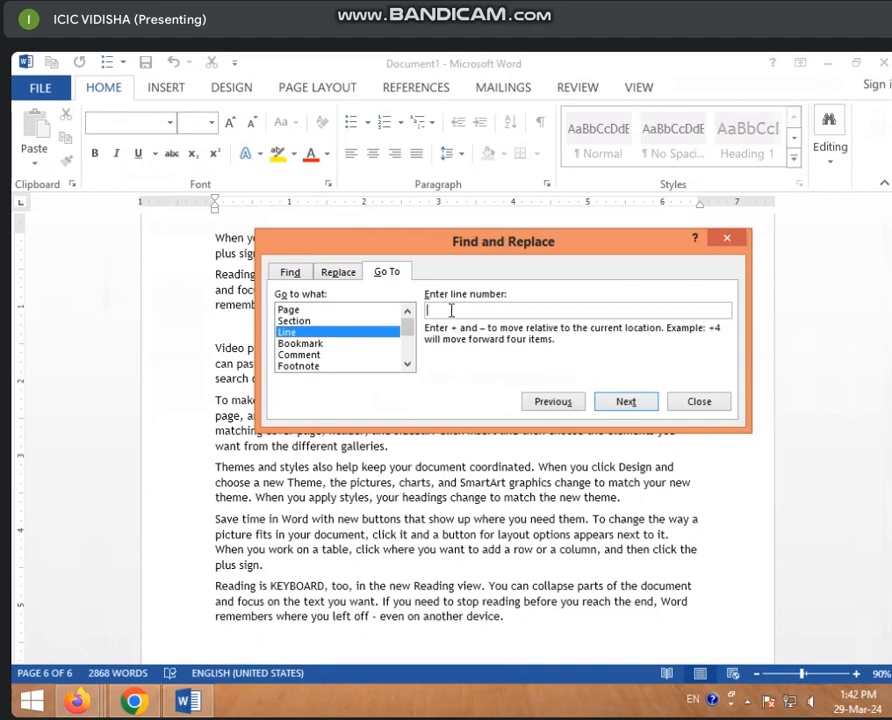
pyautogui.write('20')
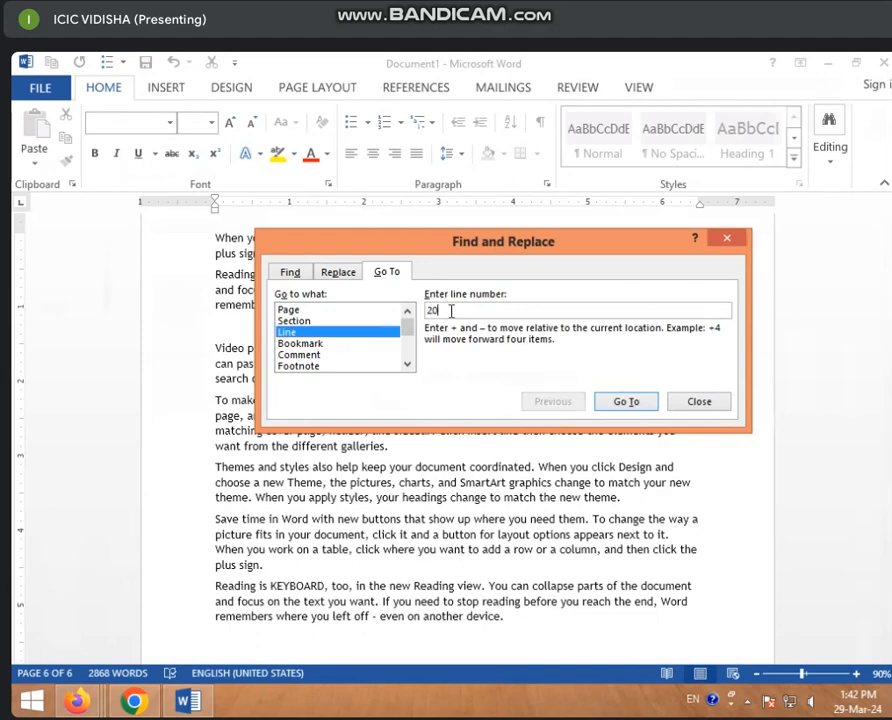
pyautogui.click(624, 401)
pyautogui.click(699, 401)
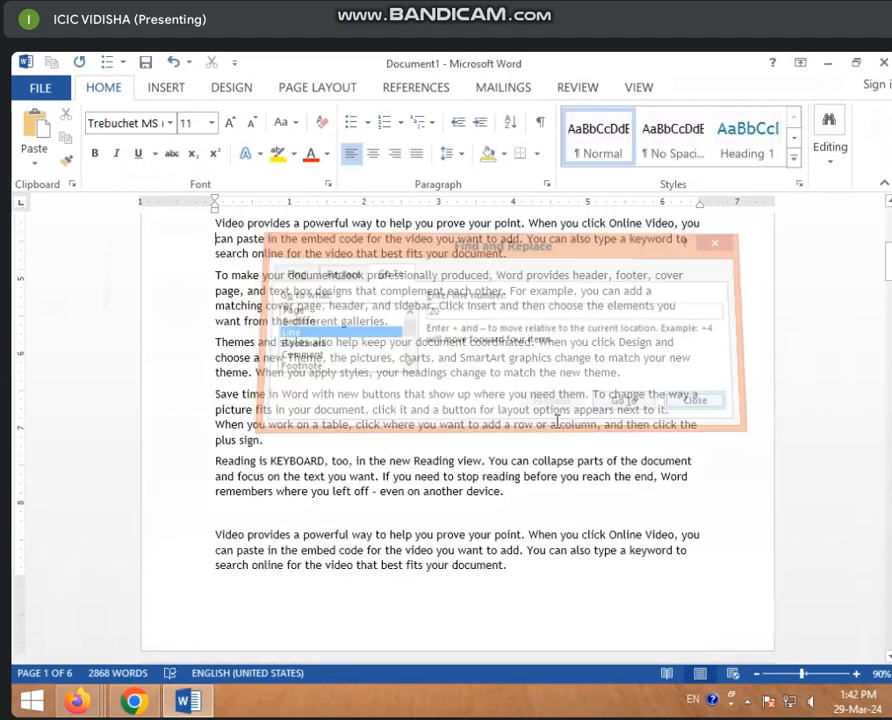
pyautogui.scroll(2, 440, 440)
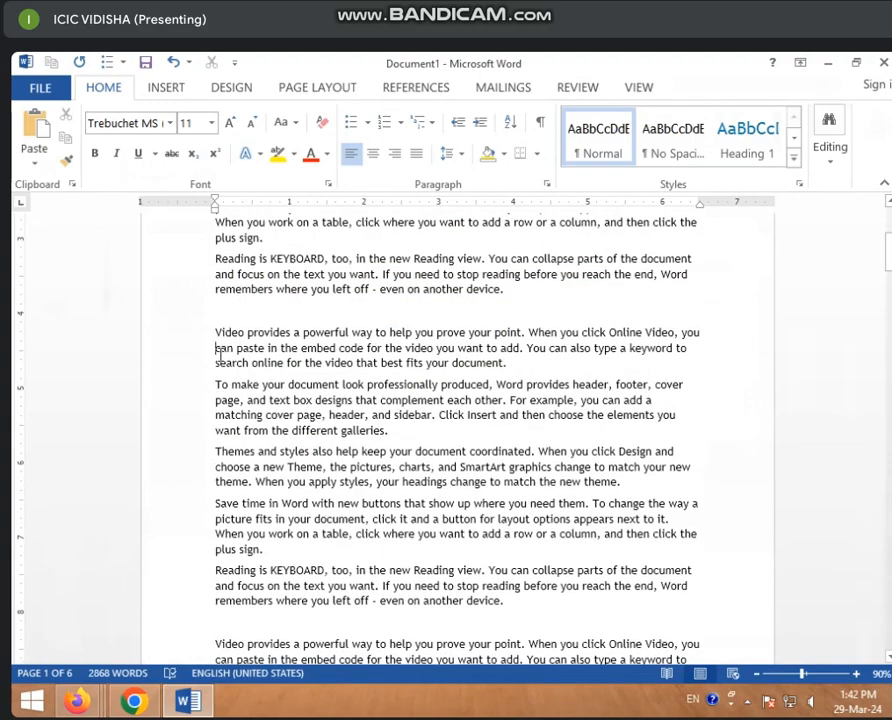
pyautogui.scroll(2, 218, 352)
pyautogui.scroll(3, 218, 352)
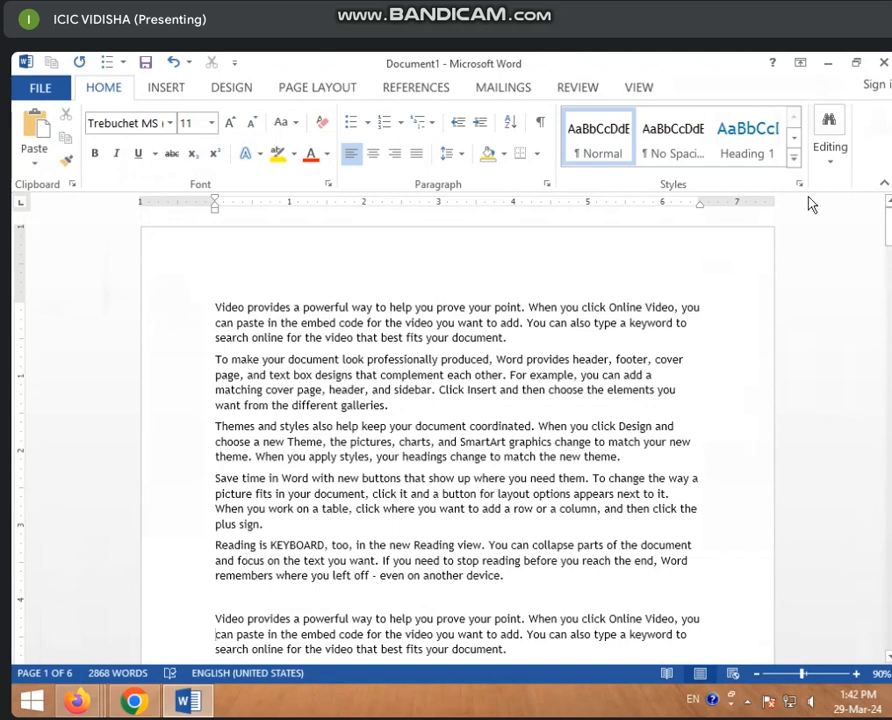
# Step: Look through the available Select options for text and objects, and dismiss them without choosing any
pyautogui.click(829, 140)
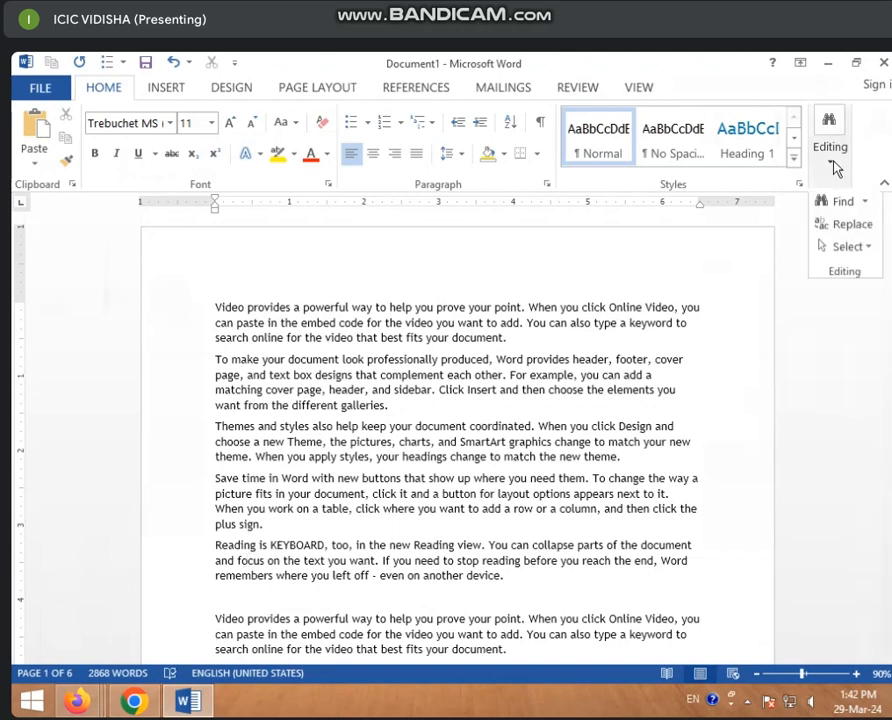
pyautogui.click(870, 250)
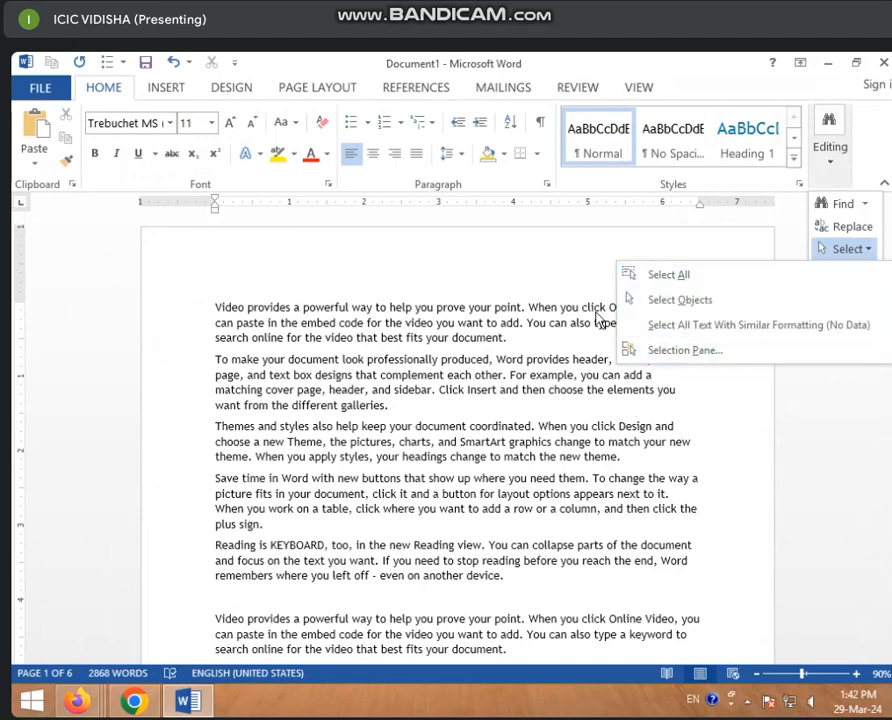
pyautogui.click(476, 374)
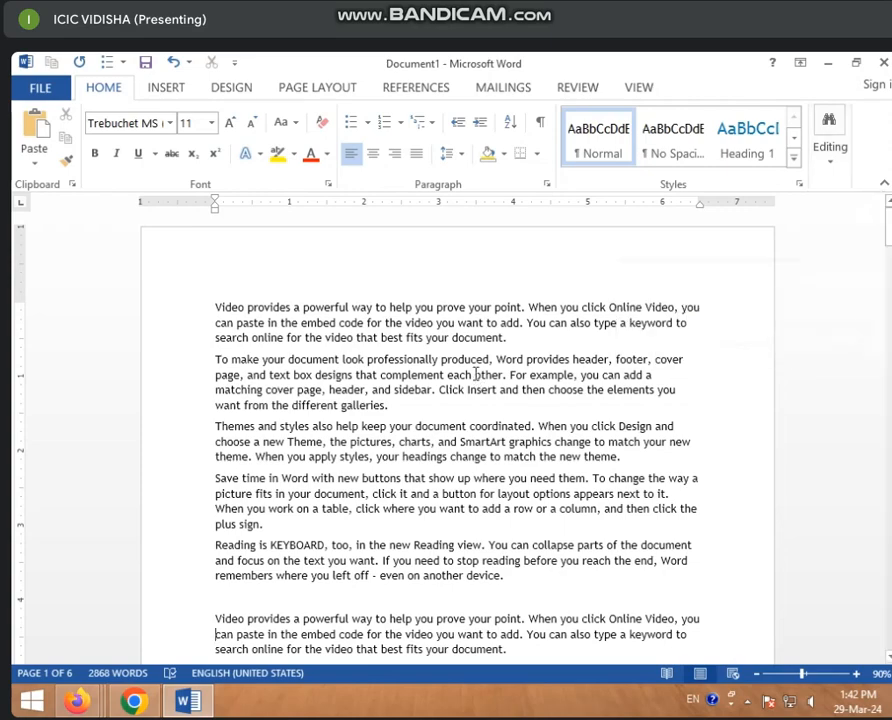